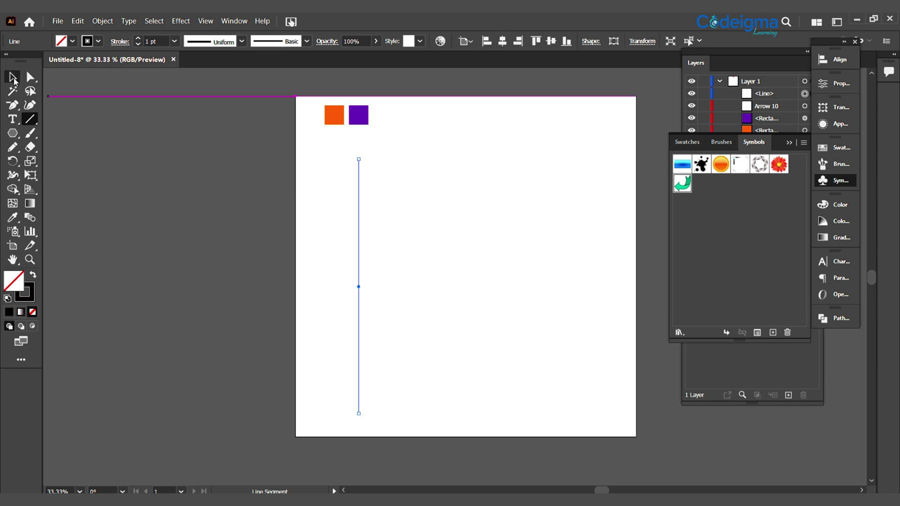
Duplicate the vertical line into a row of ten, distribute the lines evenly across and align their vertical centers
left_click_drag(359, 262, 405, 264)
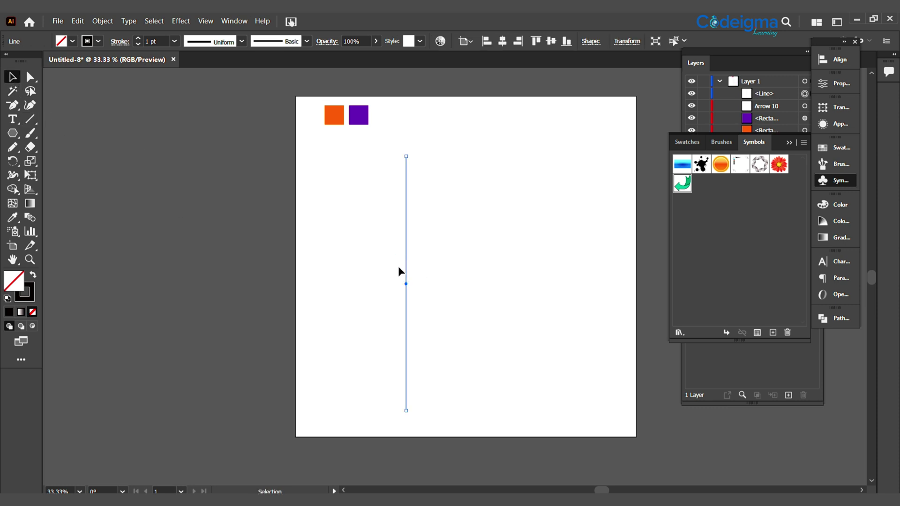
left_click_drag(351, 258, 481, 263)
left_click_drag(348, 287, 482, 281)
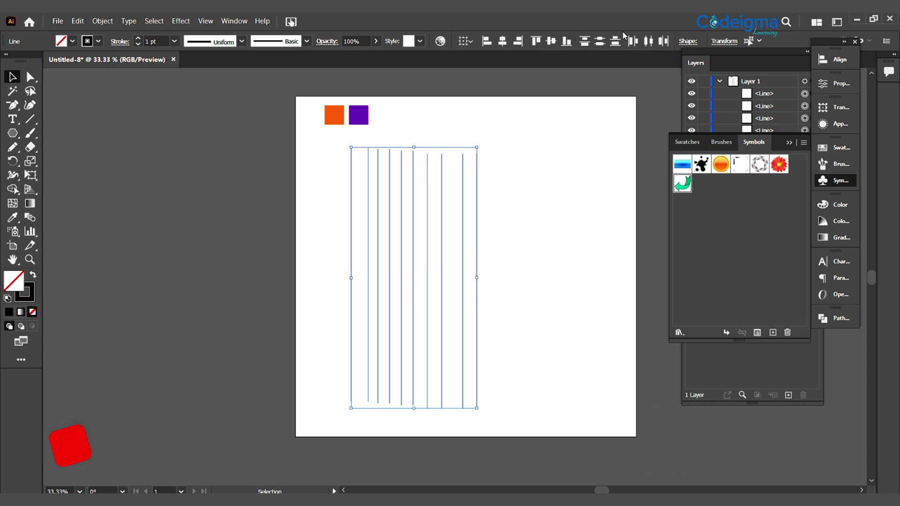
left_click(648, 42)
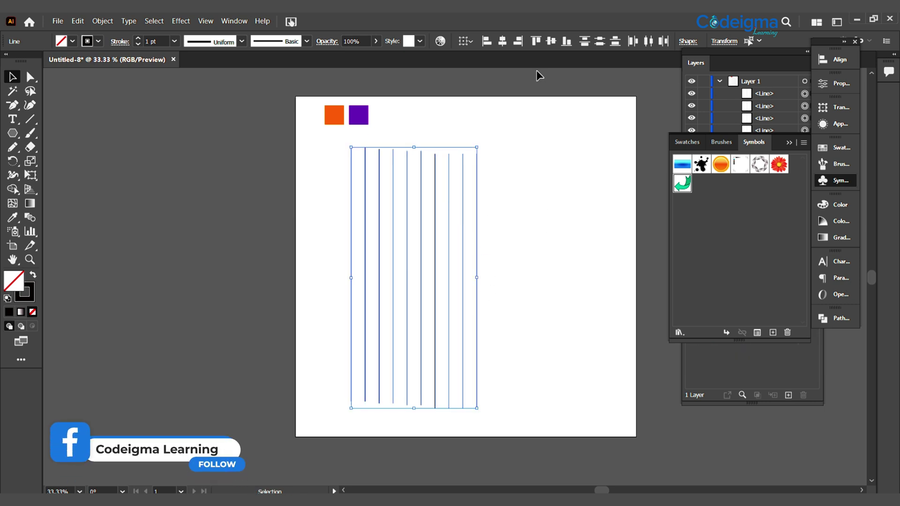
left_click(550, 41)
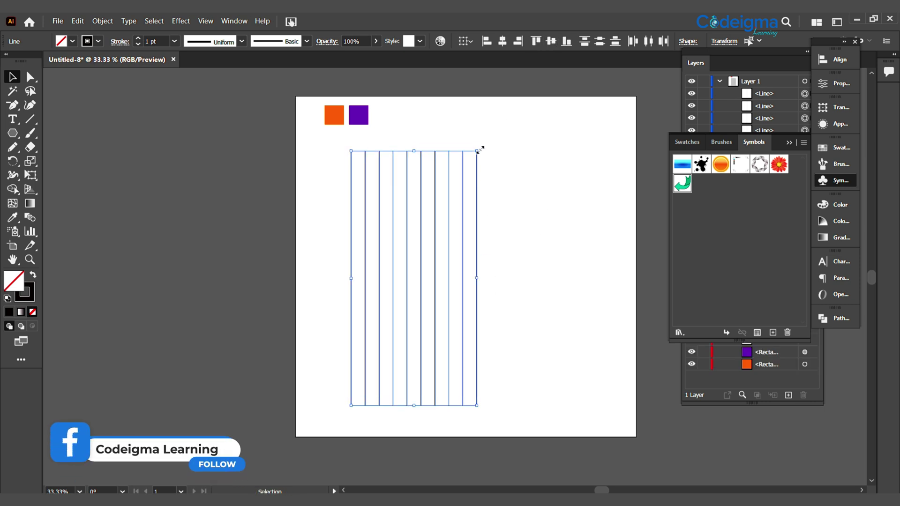
Rotate a copy of the ten lines 90° to form a crossing grid, and move the whole grid toward the artboard's center
left_click_drag(480, 148, 592, 371)
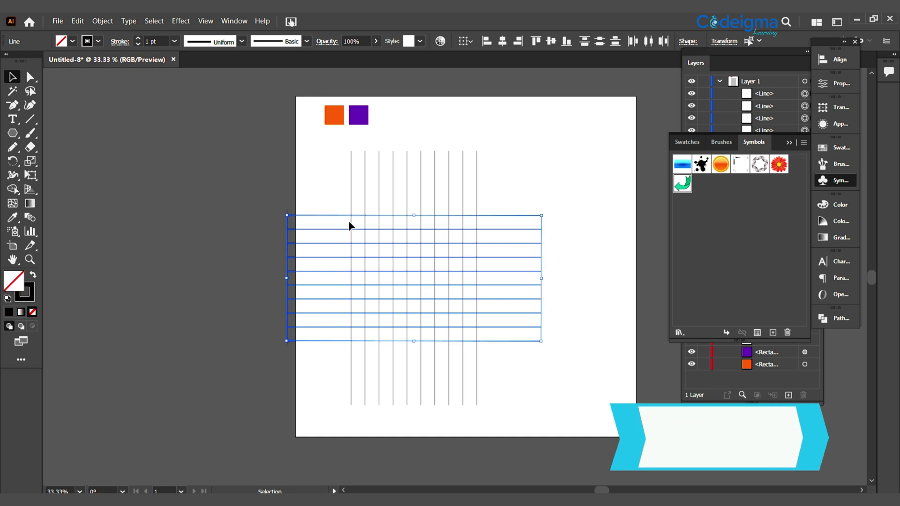
key("ctrl+a")
left_click_drag(487, 341, 532, 320)
left_click(582, 407)
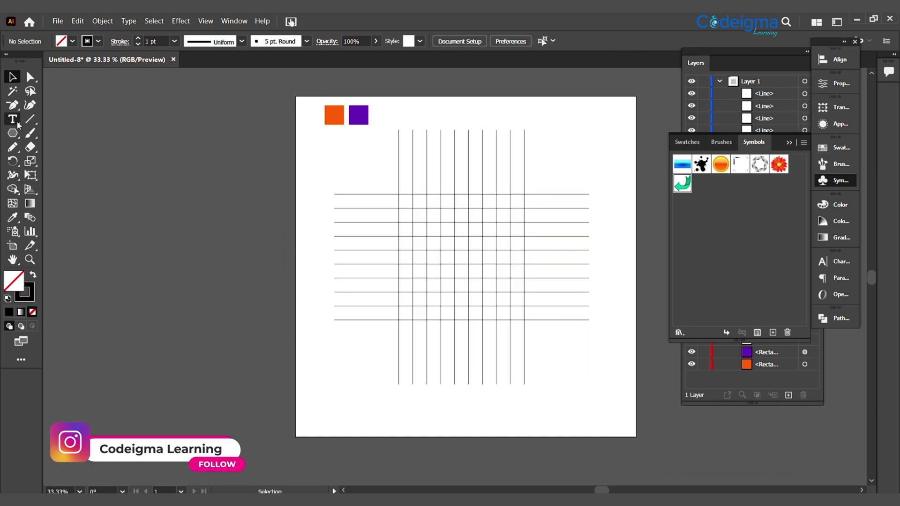
Draw two concentric circles on the grid, the outer one nine cells wide and the inner one seven cells wide
left_click_drag(12, 133, 52, 161)
left_click_drag(399, 194, 525, 319)
left_click_drag(413, 208, 510, 306)
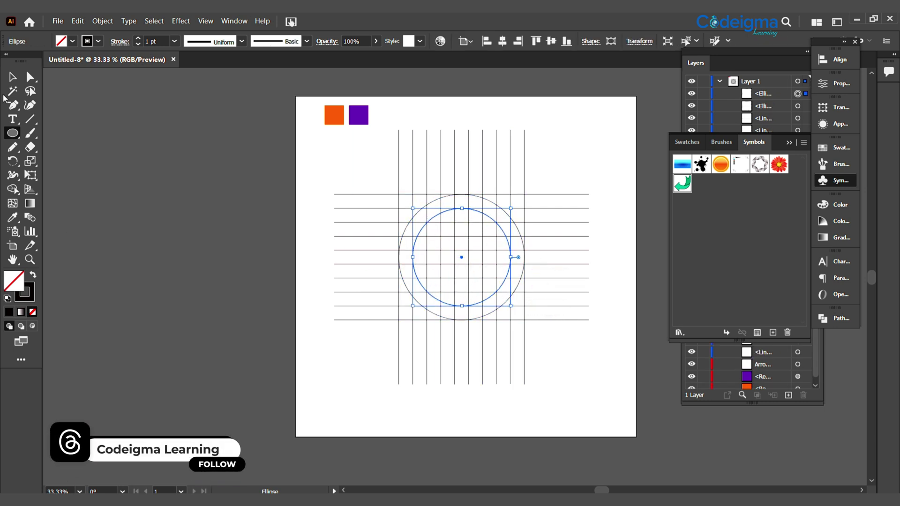
left_click(570, 391)
key("ctrl+=")
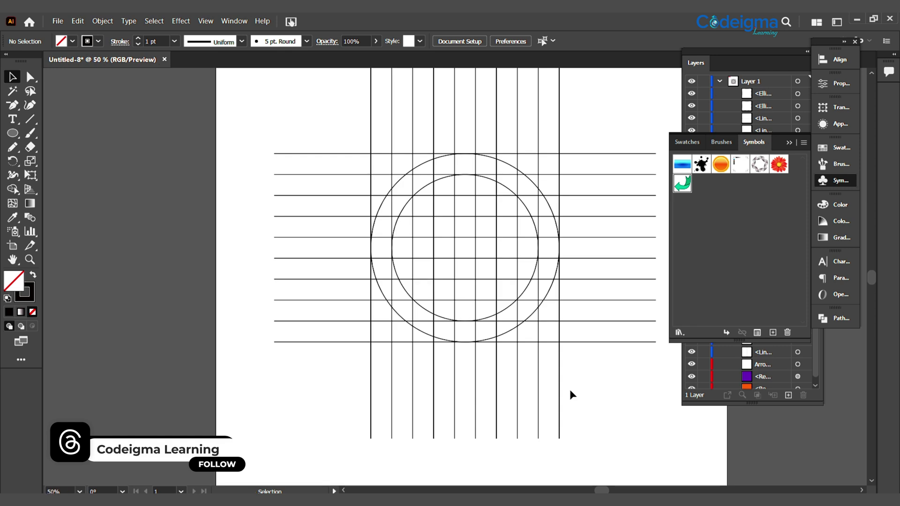
Add two parallel lines, shorten them and rotate them to about 316° so they run from inside the circles past their lower right
left_click_drag(534, 409, 642, 255)
left_click_drag(635, 259, 577, 359)
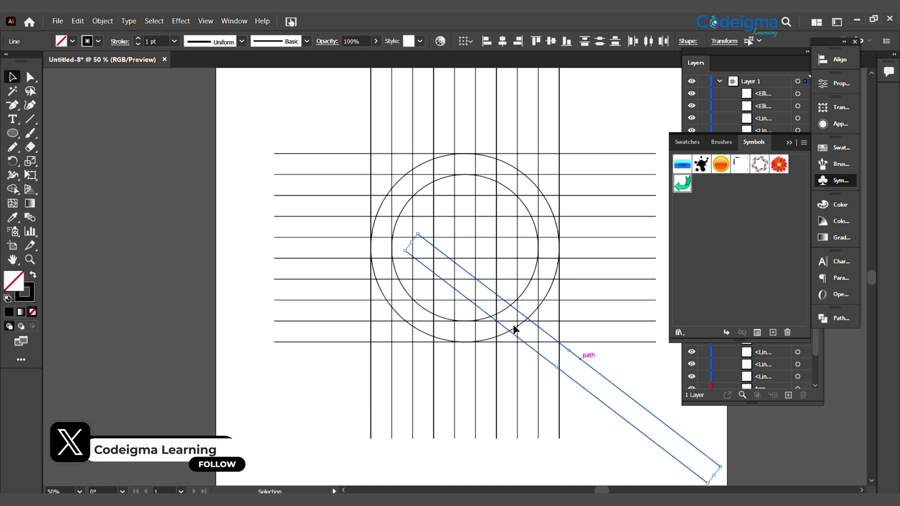
left_click_drag(412, 242, 439, 254)
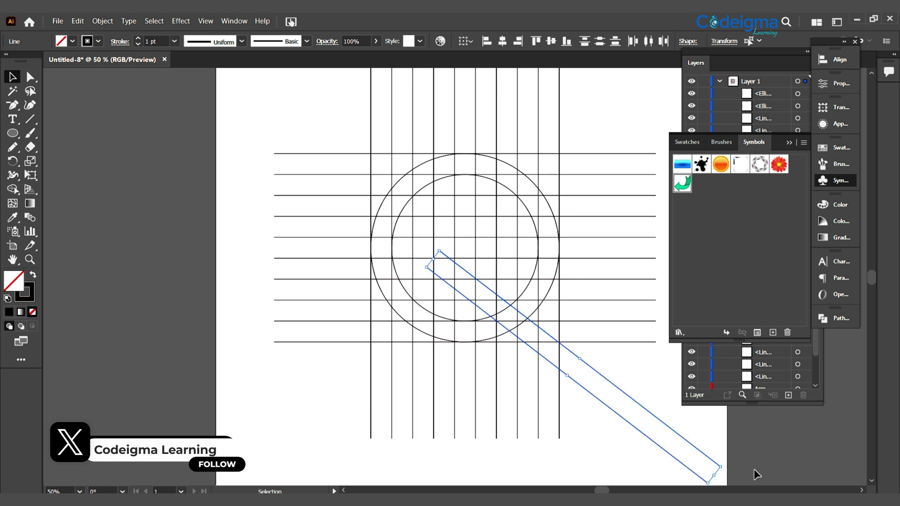
left_click_drag(713, 475, 621, 404)
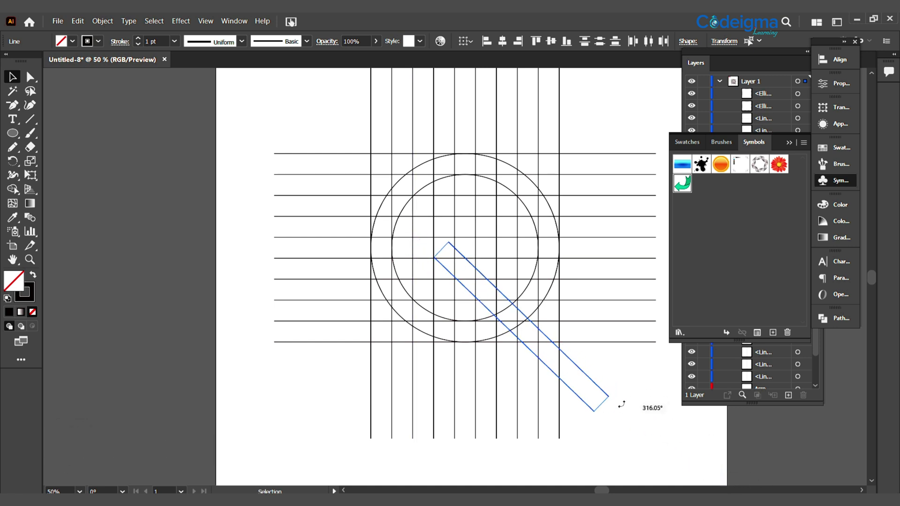
left_click(637, 441)
Draw a small circle about 132 px wide and position it touching the outer circle's lowest point and the lower diagonal line
key("l")
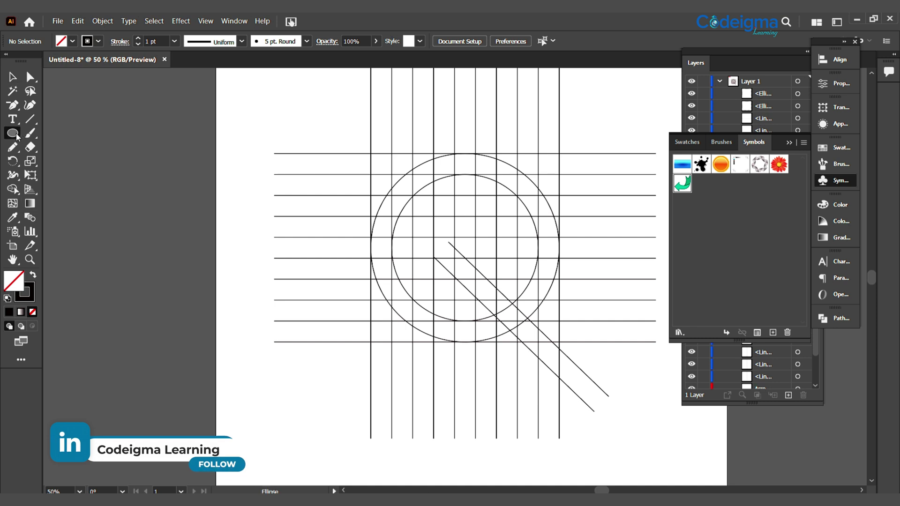
left_click_drag(454, 300, 507, 334)
left_click(11, 78)
left_click(487, 397)
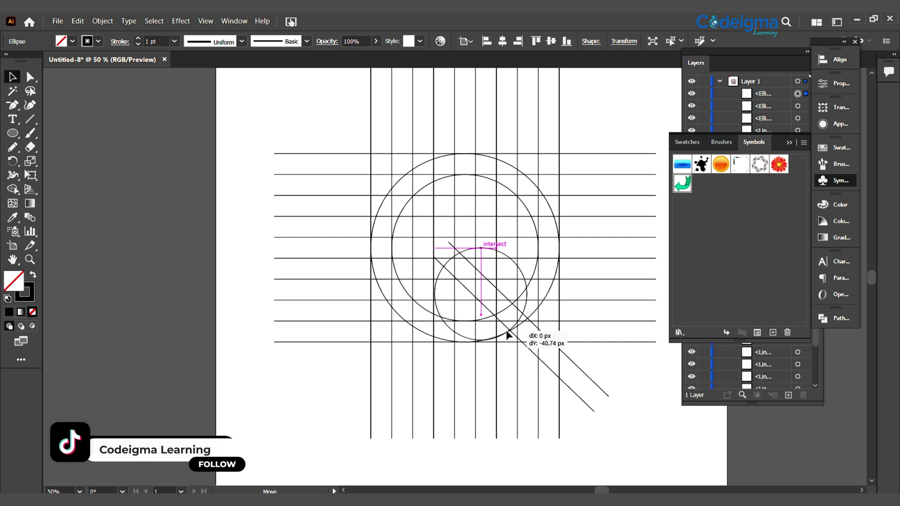
left_click_drag(507, 334, 494, 334)
left_click_drag(511, 250, 497, 275)
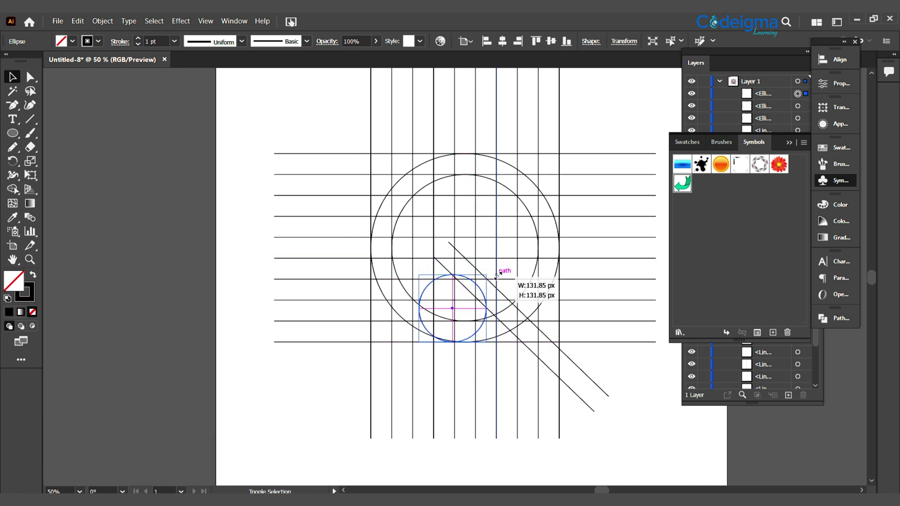
left_click_drag(479, 331, 491, 334)
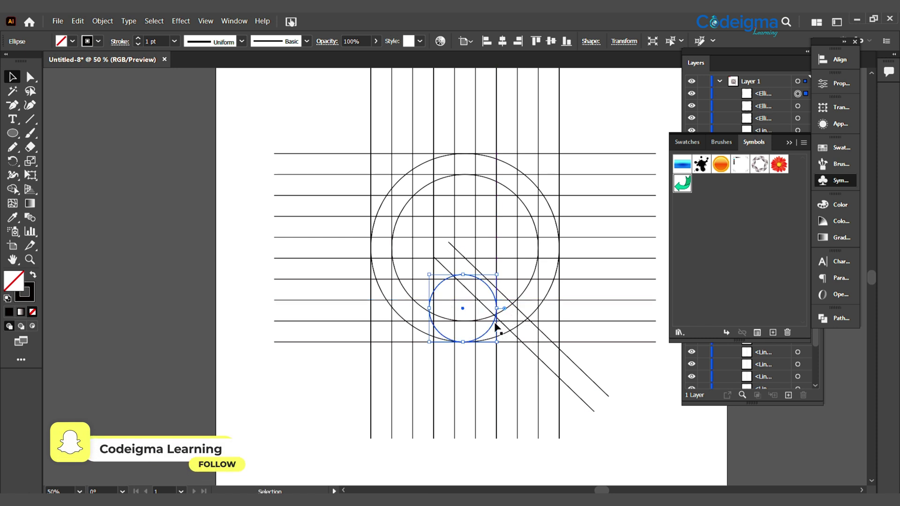
left_click(636, 431)
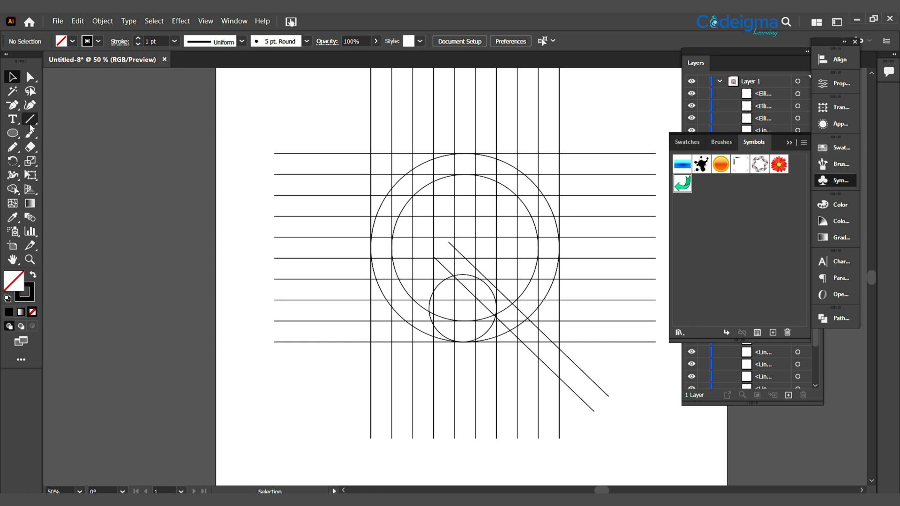
Draw two 45° lines beside the diagonal pair, one crossing it below the outer circle and one sloping down from inside the inner circle
left_click_drag(558, 321, 468, 410)
left_click_drag(497, 237, 565, 322)
left_click_drag(616, 366, 615, 366)
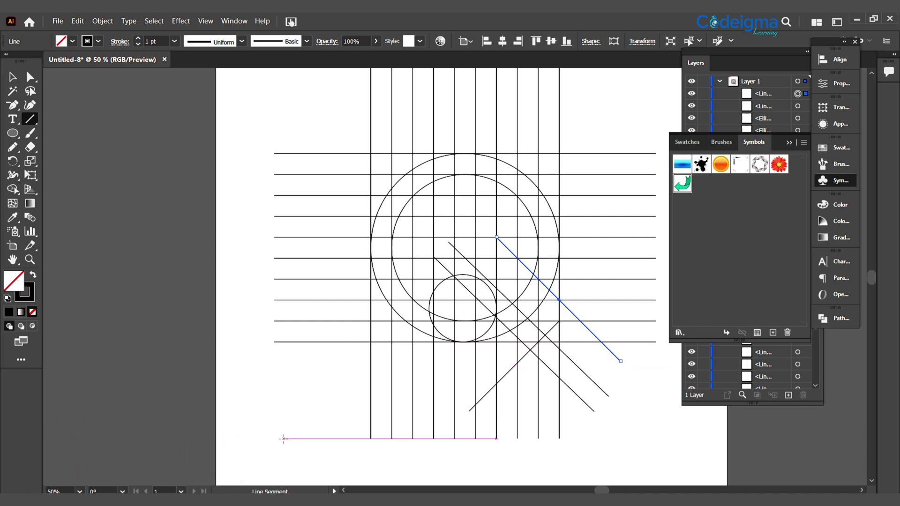
key("v")
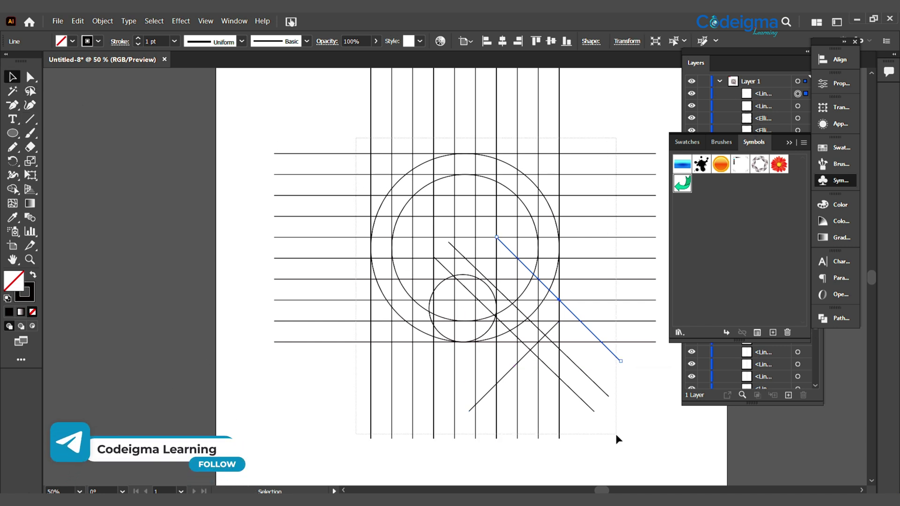
key("ctrl+a")
key("ctrl+shift+a")
Create a triangle with the Polygon tool and scale it down to arrowhead size
left_click(15, 145)
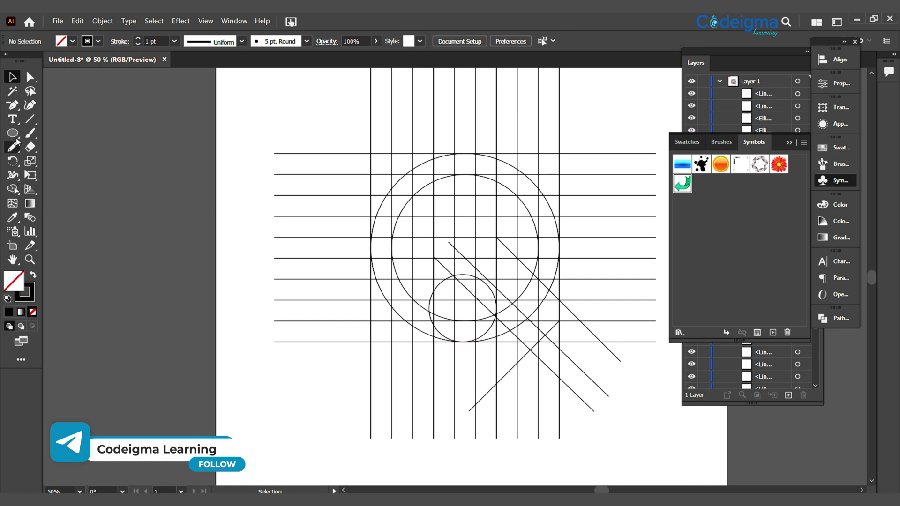
left_click_drag(12, 133, 52, 174)
left_click(213, 118)
key("Return")
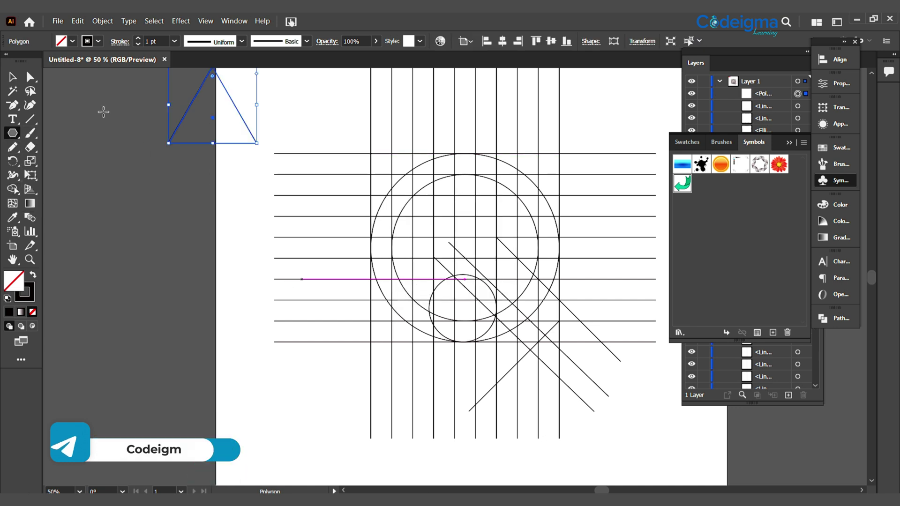
key("v")
left_click_drag(256, 143, 228, 118)
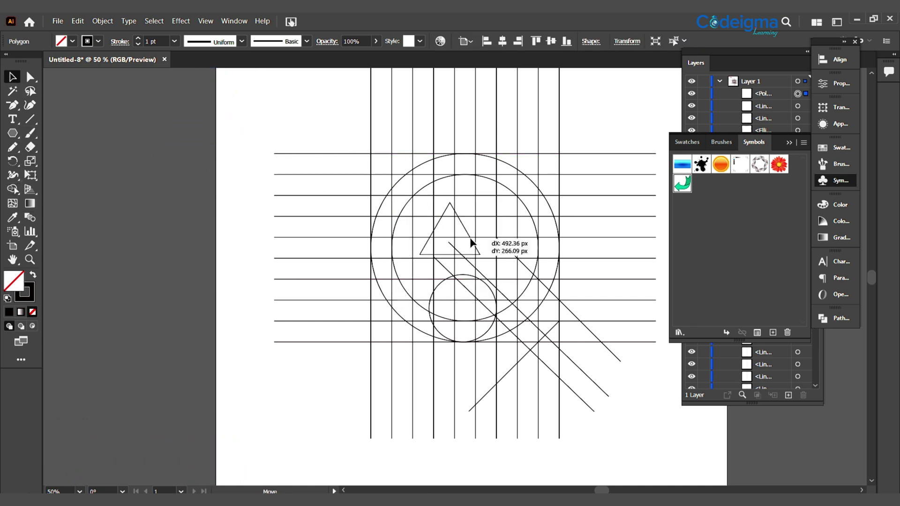
Rotate the triangle about 42° and position it as an arrowhead over the upper end of the two parallel diagonal lines
left_click_drag(470, 242, 454, 229)
left_click_drag(420, 196, 420, 209)
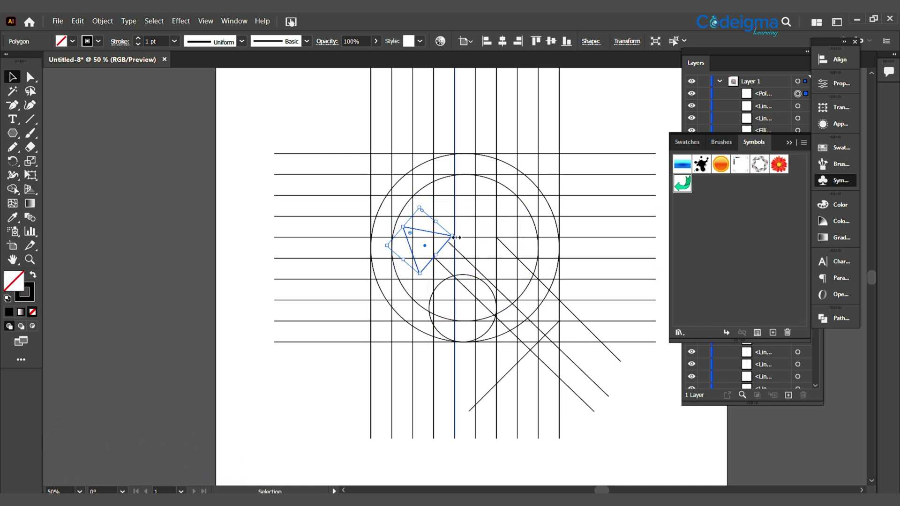
left_click_drag(446, 238, 451, 233)
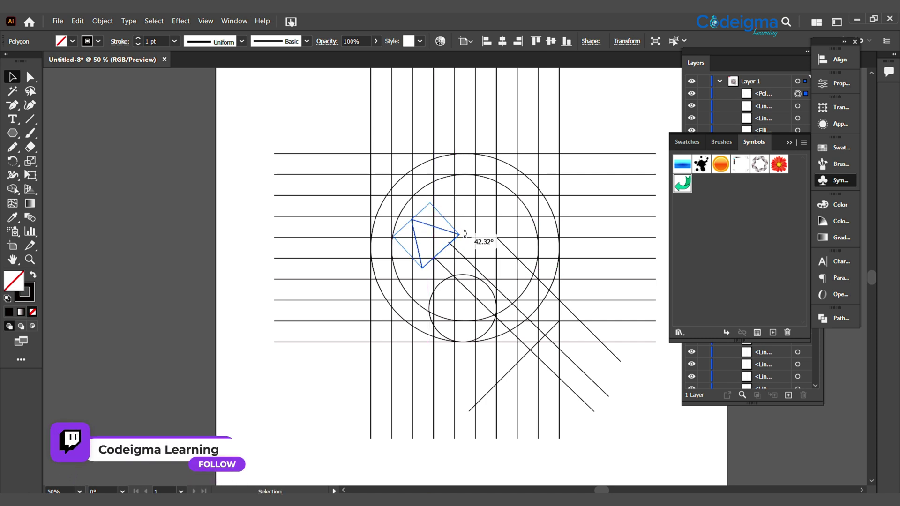
left_click(640, 410)
left_click_drag(451, 236, 462, 243)
left_click(651, 416)
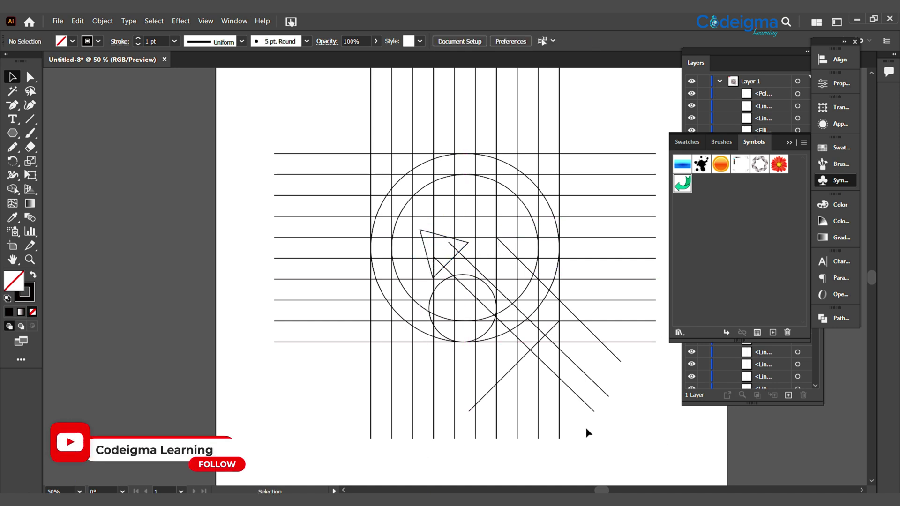
Select all the construction artwork and merge the regions between the diagonal lines and the curved tail into a black arrow shaft with Shape Builder
left_click_drag(354, 134, 584, 445)
left_click(12, 188)
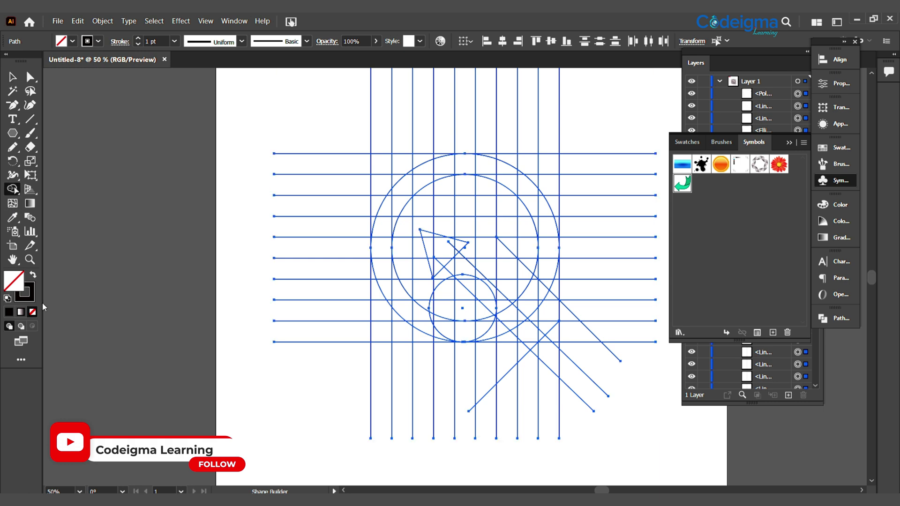
key("ctrl+plus")
key("ctrl+plus")
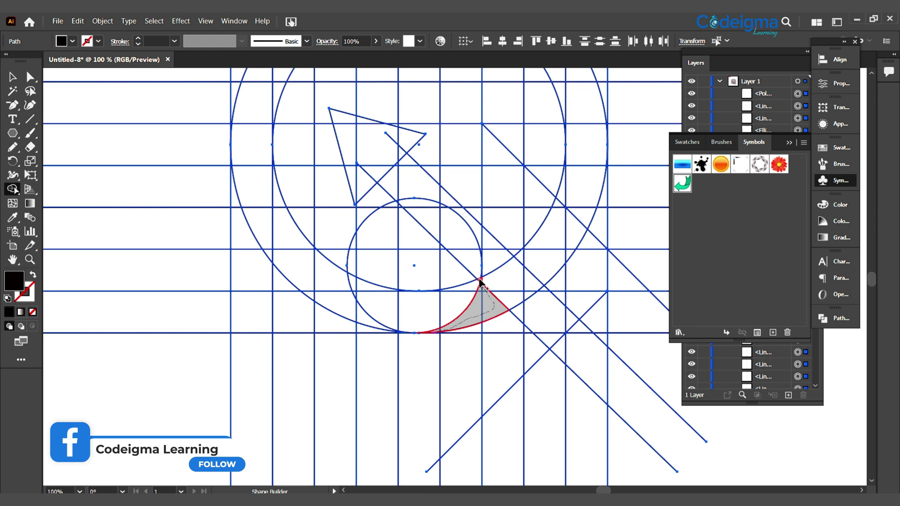
left_click_drag(478, 281, 494, 286)
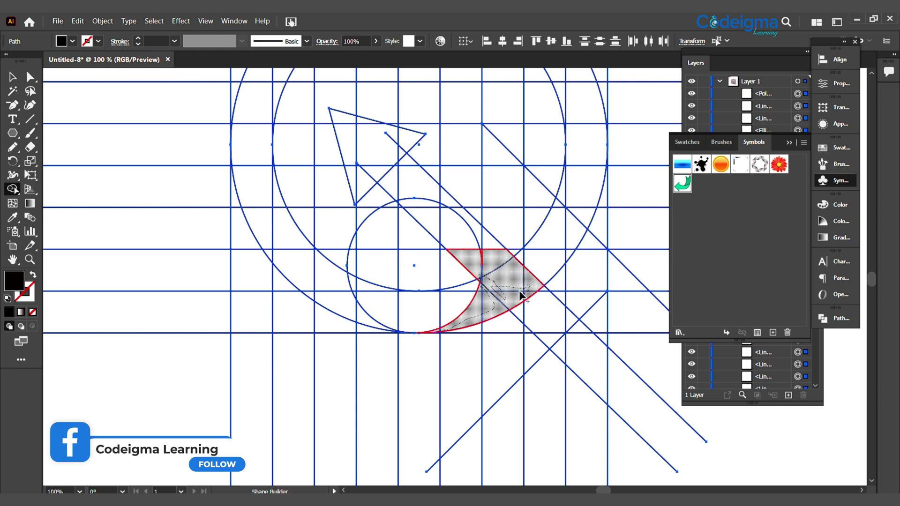
mouse_move(488, 247)
left_mouse_down()
mouse_move(443, 240)
mouse_move(423, 221)
mouse_move(441, 212)
mouse_move(443, 198)
mouse_move(419, 199)
left_mouse_up()
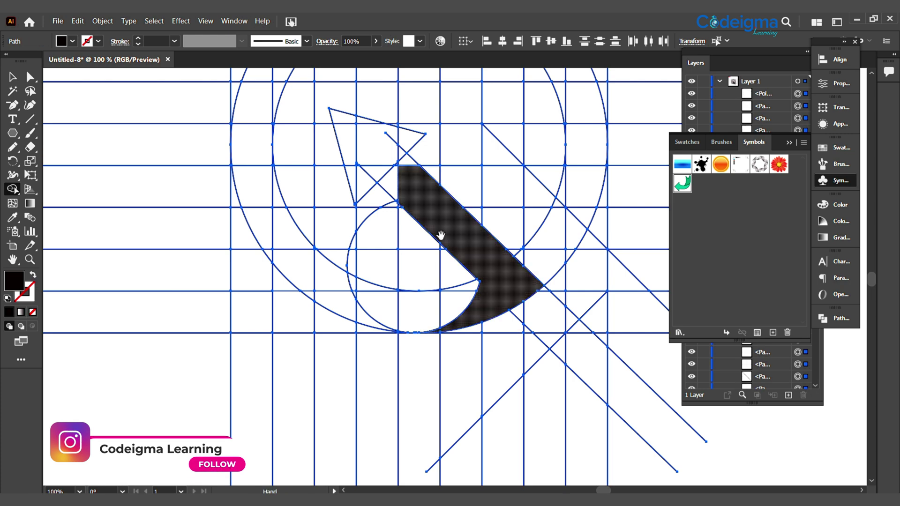
Merge the triangle's regions with the shaft to complete the black arrow
scroll(438, 235, "up", 3)
scroll(437, 234, "left", 1)
mouse_move(448, 274)
left_mouse_down()
mouse_move(439, 234)
mouse_move(390, 219)
mouse_move(415, 276)
left_mouse_up()
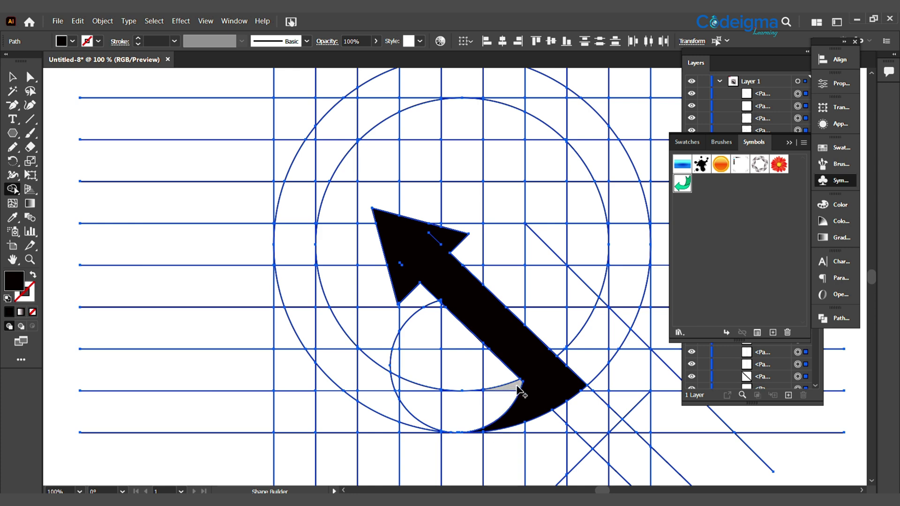
Merge the lower-left ring regions between the inner and outer circles, from the arrow's tail up to the fifth horizontal grid line
mouse_move(520, 391)
left_mouse_down()
mouse_move(458, 424)
mouse_move(405, 402)
mouse_move(336, 340)
mouse_move(296, 281)
left_mouse_up()
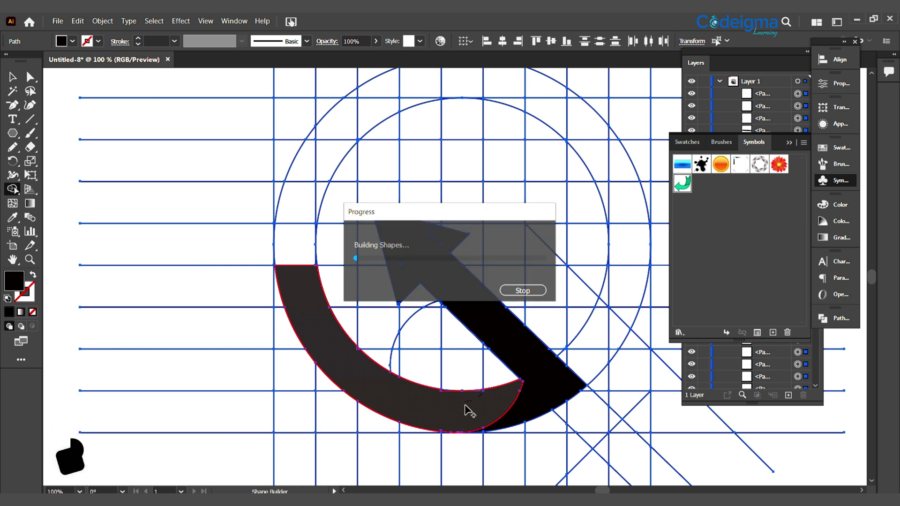
left_click_drag(442, 392, 443, 402)
key("ctrl+z")
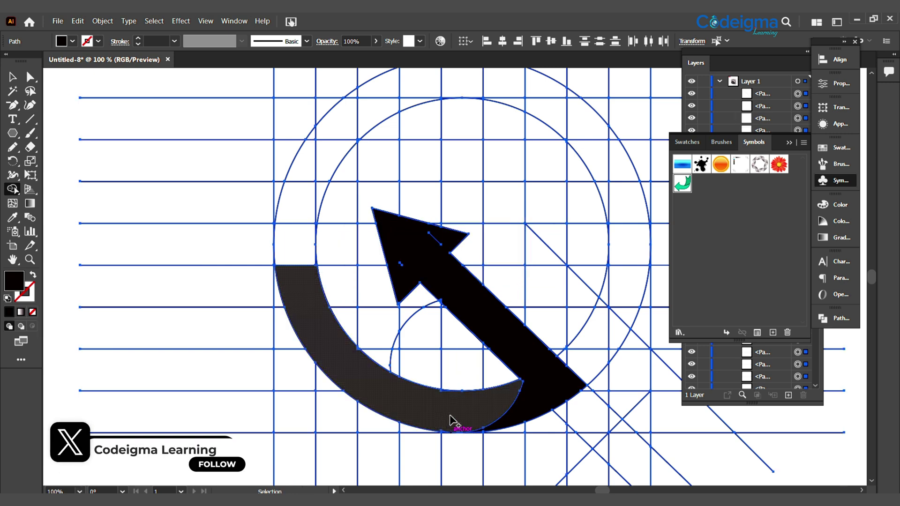
Merge the leftover slivers along the inner and outer edges into the lower-left ring section
key("ctrl+plus")
scroll(450, 421, "down", 5)
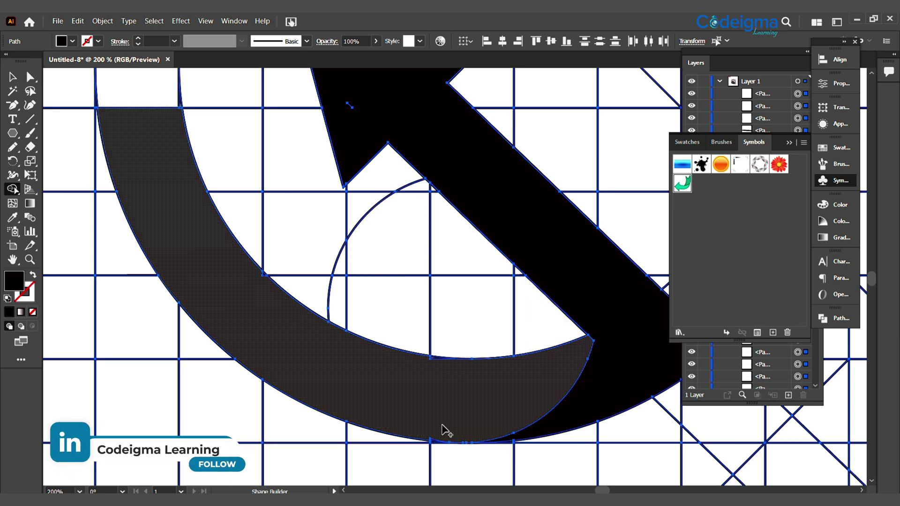
left_click(469, 445)
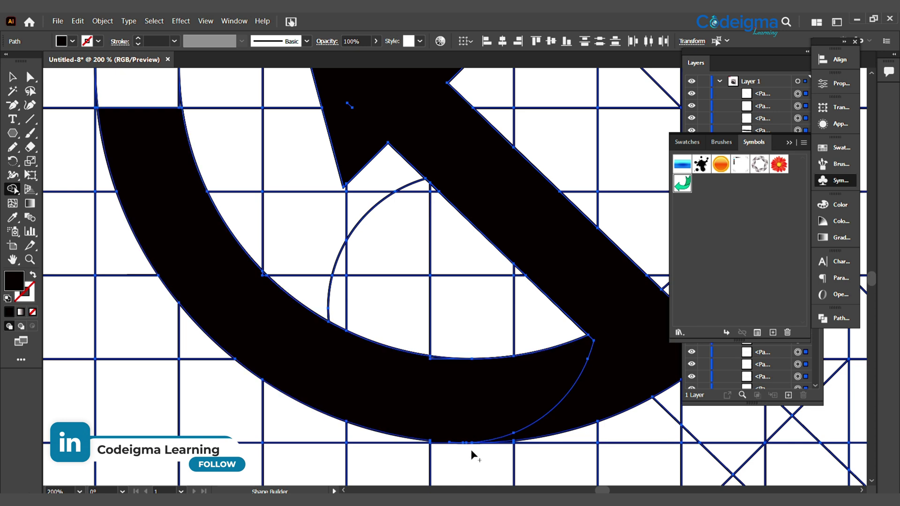
left_click_drag(437, 363, 440, 377)
key("ctrl+z")
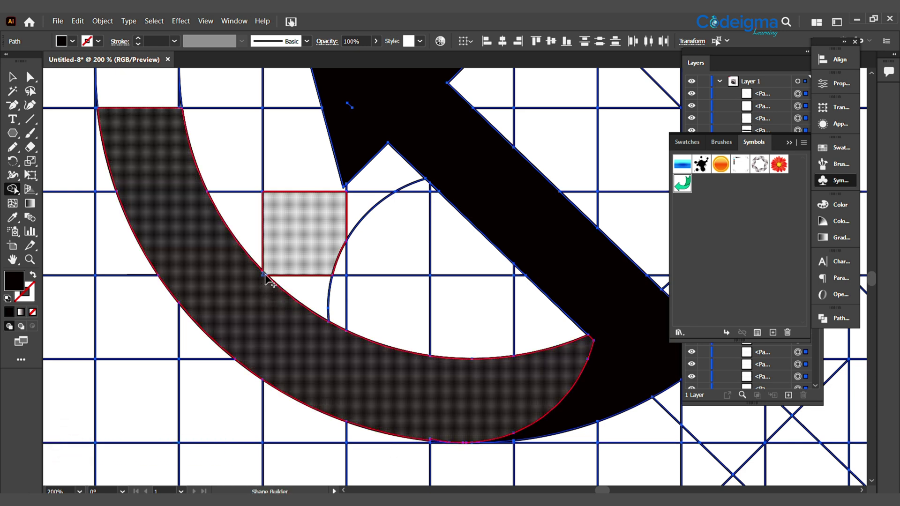
left_click(263, 307)
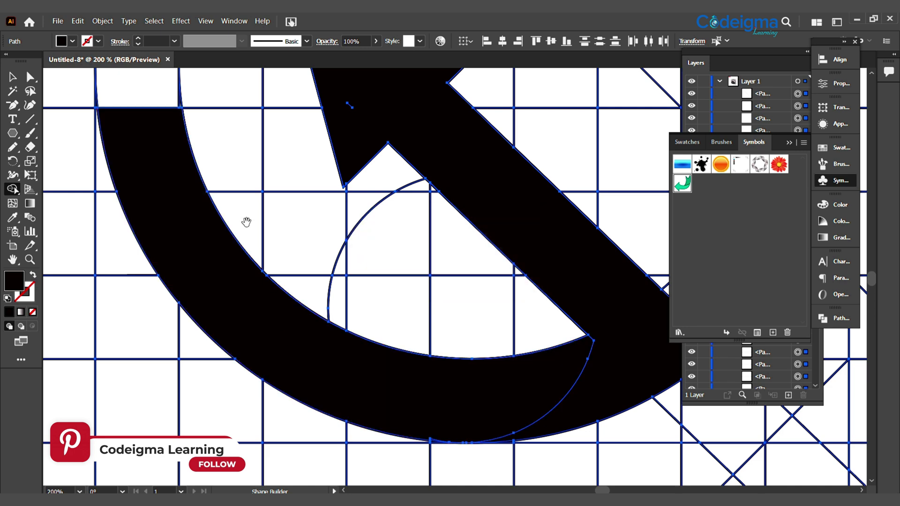
Merge the left and upper ring regions into the lower-left section, continuing clockwise to the seventh vertical grid line
scroll(241, 318, "up", 5)
scroll(242, 318, "left", 2)
mouse_move(241, 415)
left_mouse_down()
mouse_move(239, 269)
mouse_move(267, 184)
mouse_move(324, 93)
left_mouse_up()
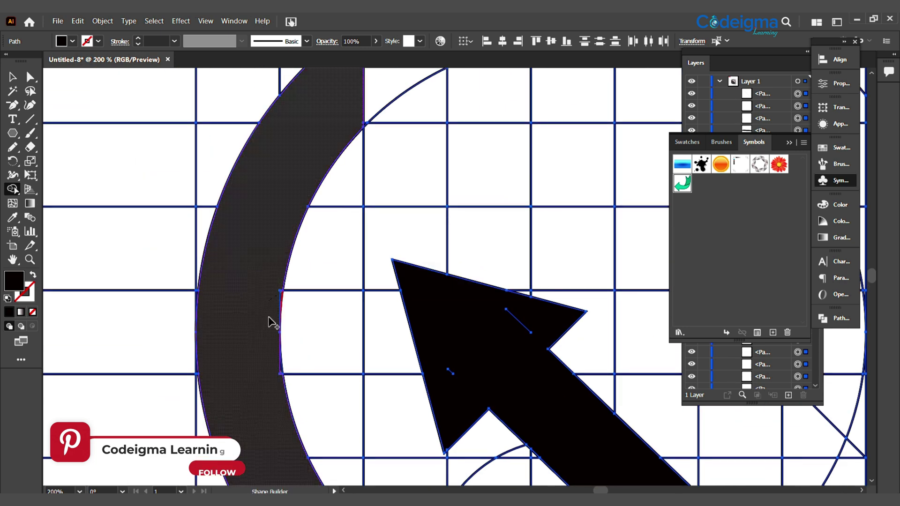
scroll(340, 222, "up", 5)
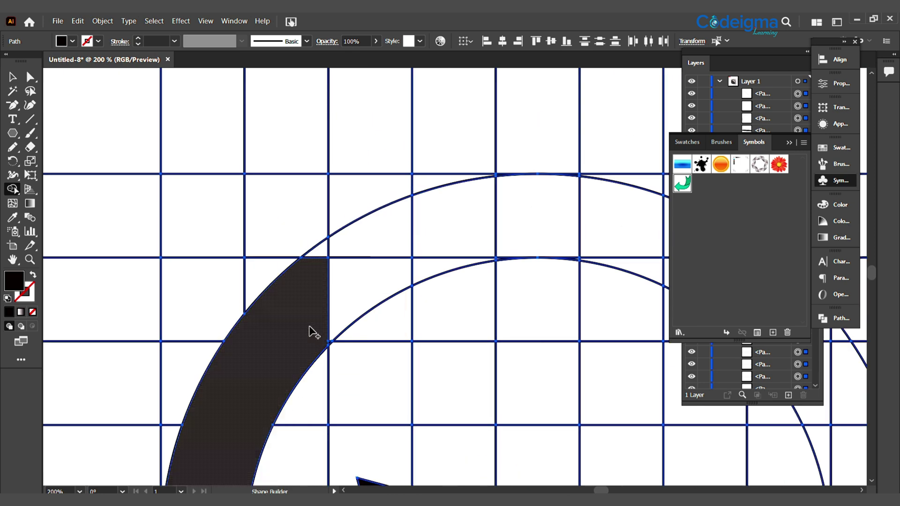
mouse_move(311, 327)
left_mouse_down()
mouse_move(358, 243)
mouse_move(414, 256)
mouse_move(537, 213)
mouse_move(620, 256)
left_mouse_up()
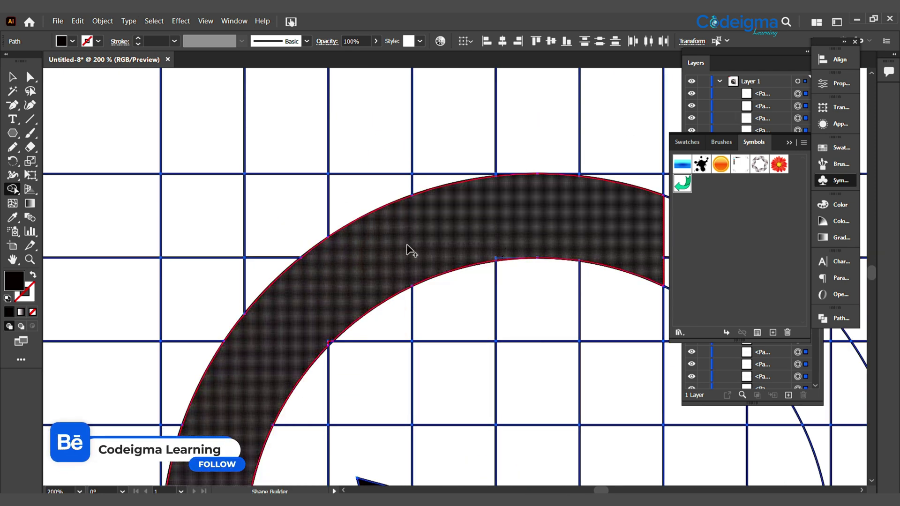
Merge the upper-right and right ring regions into the ring, ending at the outermost diagonal line
scroll(332, 348, "right", 5)
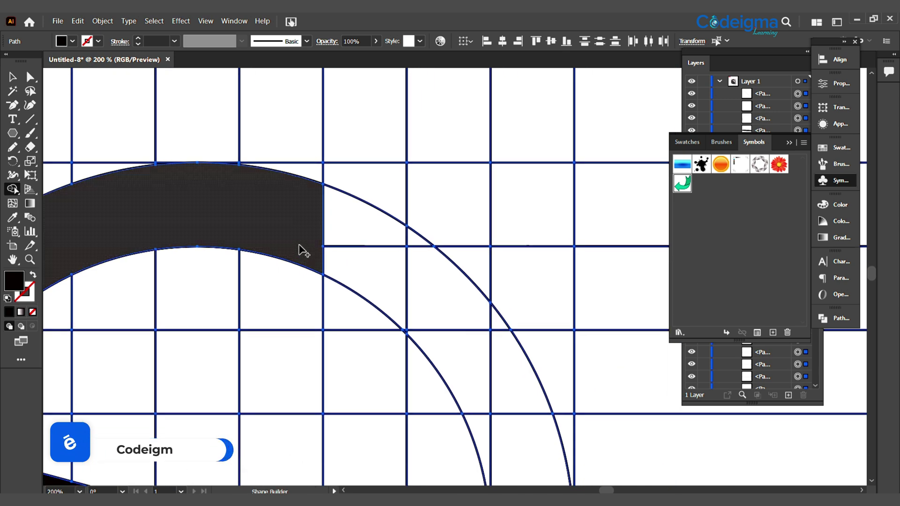
mouse_move(305, 233)
left_mouse_down()
mouse_move(416, 251)
mouse_move(459, 354)
mouse_move(484, 331)
mouse_move(492, 361)
left_mouse_up()
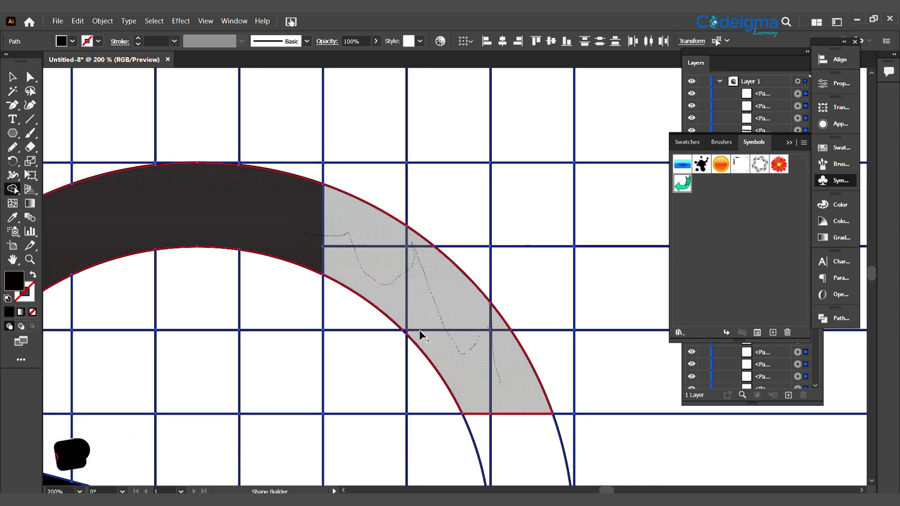
mouse_move(419, 330)
left_mouse_down()
mouse_move(419, 175)
mouse_move(457, 184)
left_mouse_up()
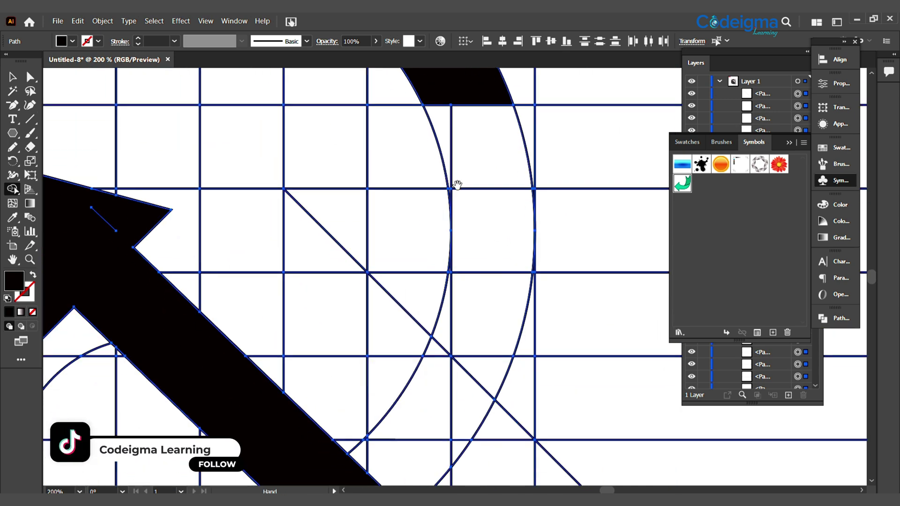
mouse_move(443, 120)
left_mouse_down()
mouse_move(476, 166)
mouse_move(481, 304)
left_mouse_up()
left_click_drag(468, 360, 454, 280)
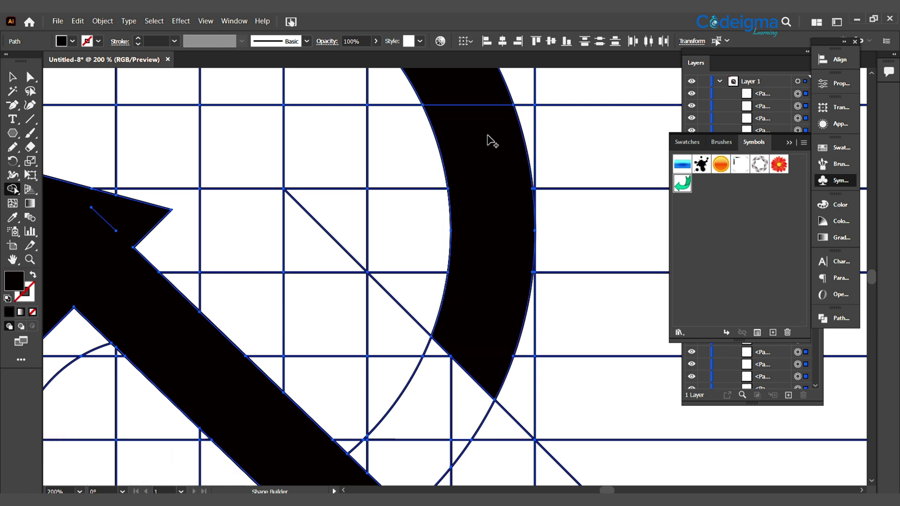
Merge the regions beyond the arrow's tail, between the parallel diagonals and the crossing diagonal, into a separate black block
scroll(512, 237, "down", 4)
key("ctrl+1")
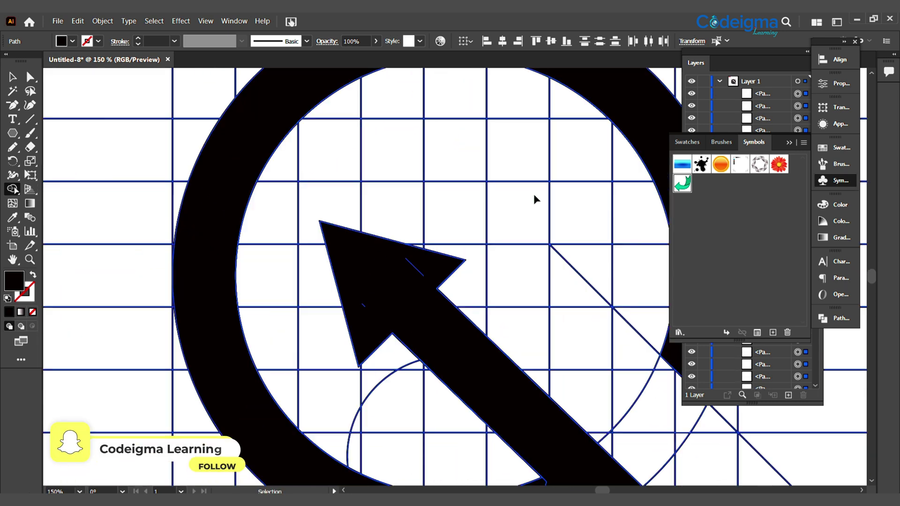
left_click_drag(500, 260, 471, 197)
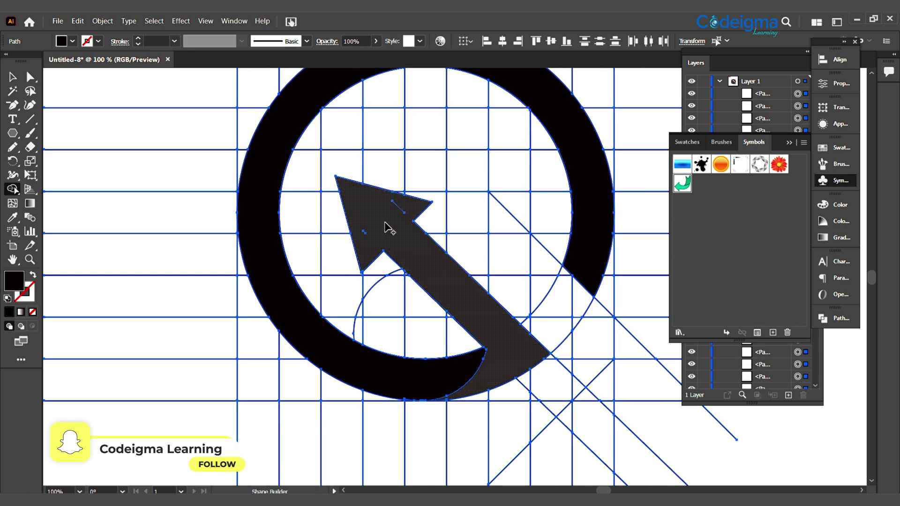
left_click_drag(517, 378, 458, 276)
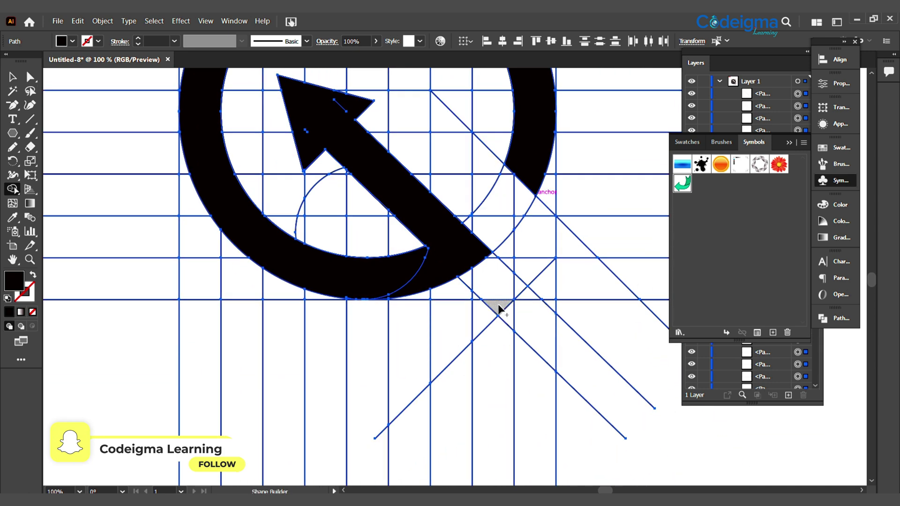
left_click(470, 284)
scroll(546, 381, "down", 2)
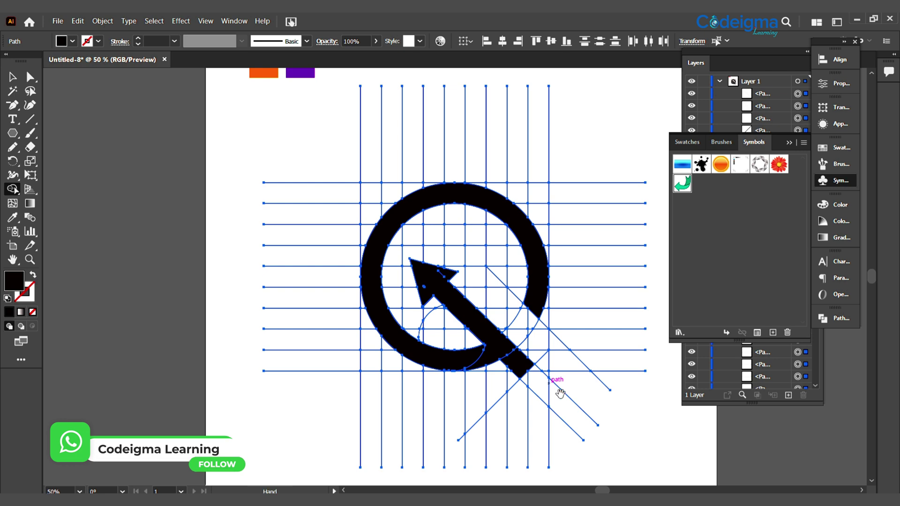
Move the ring, arrow and small block clear of the grid and delete the leftover construction lines and circles
left_click_drag(560, 393, 487, 343)
left_click(13, 78)
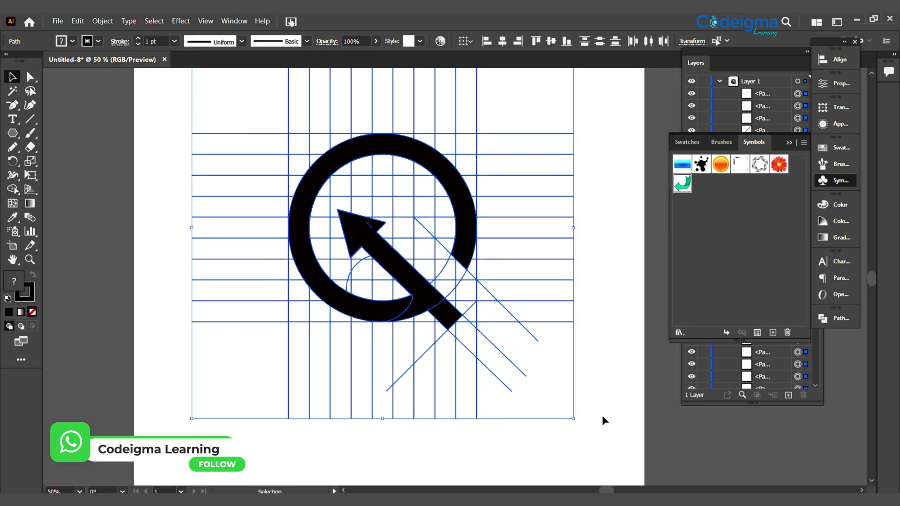
left_click(605, 401)
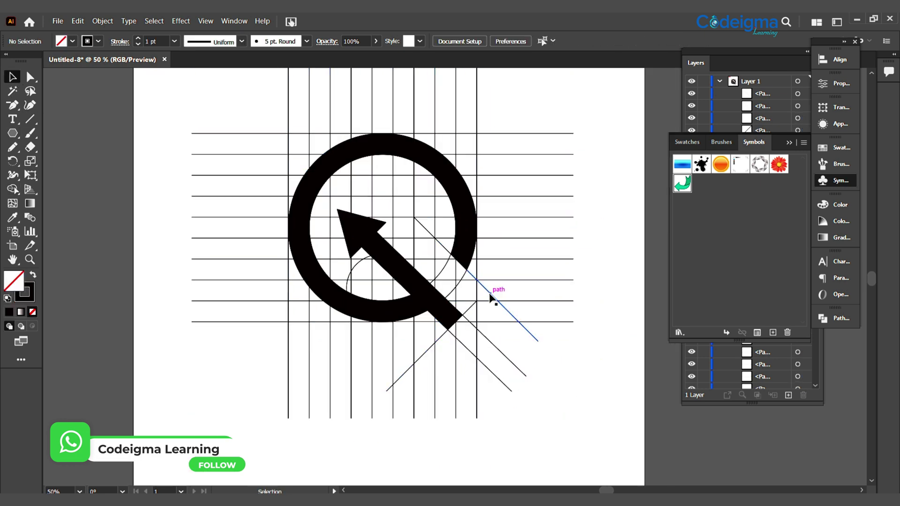
left_click_drag(491, 296, 486, 294)
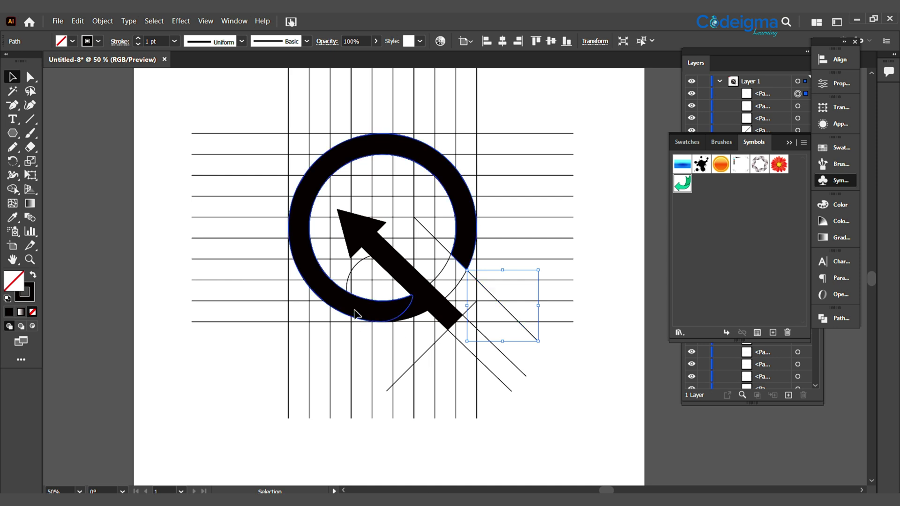
left_click(424, 307)
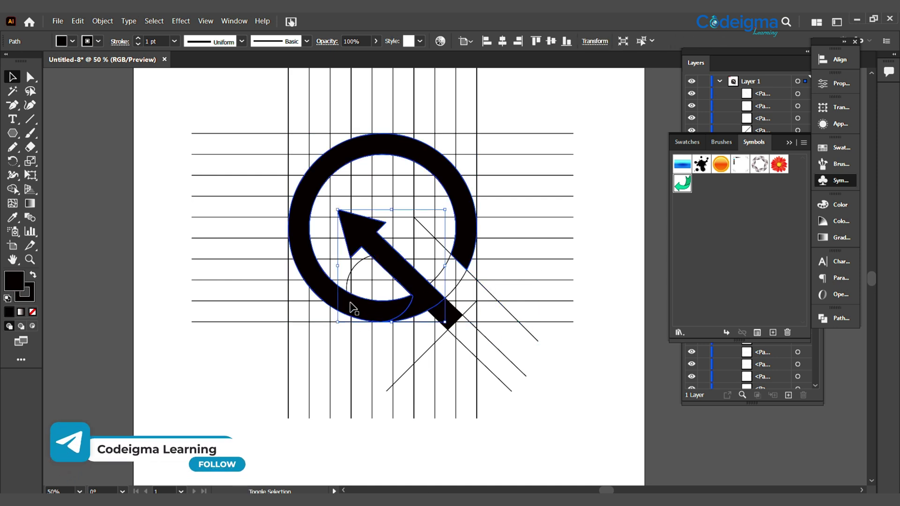
left_click_drag(443, 312, 122, 402)
left_click_drag(463, 356, 542, 415)
key("Delete")
Move the ring, arrow and small block together back onto the artboard
scroll(317, 378, "left", 2)
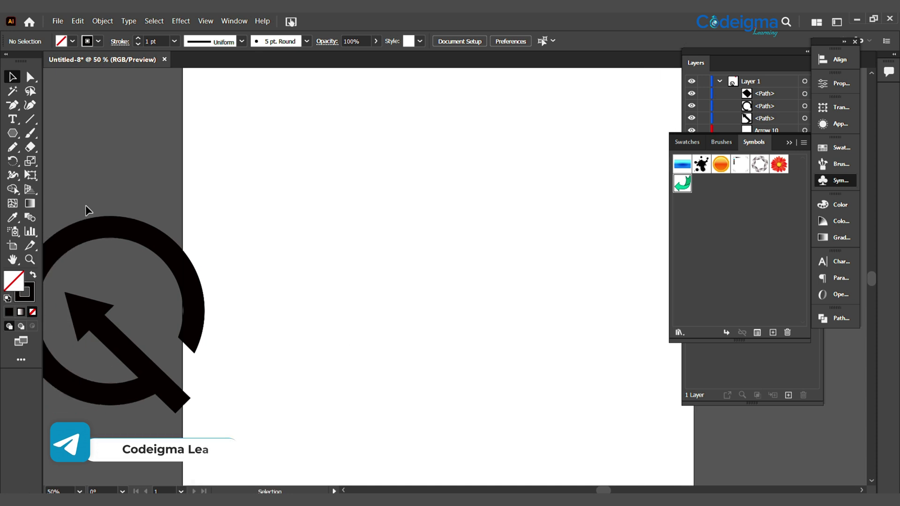
left_click_drag(86, 206, 181, 368)
left_click_drag(481, 239, 481, 239)
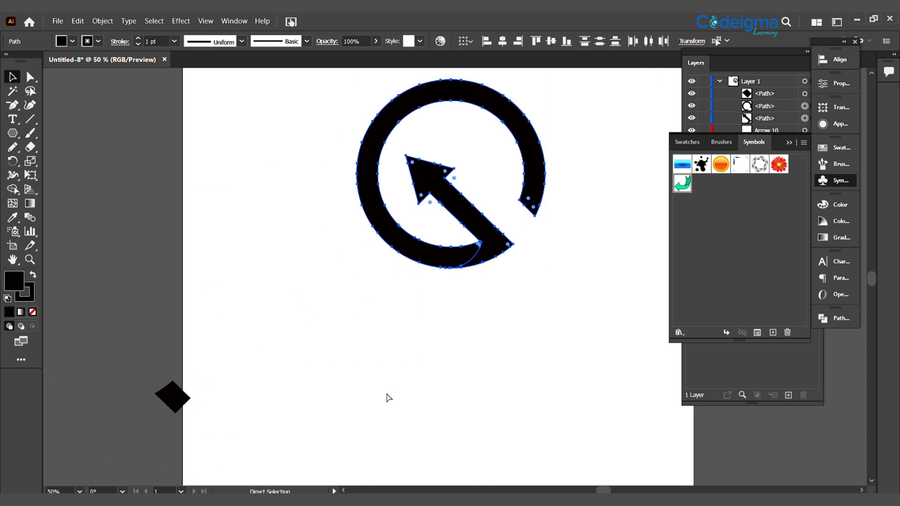
key("ctrl+z")
left_click_drag(193, 407, 497, 261)
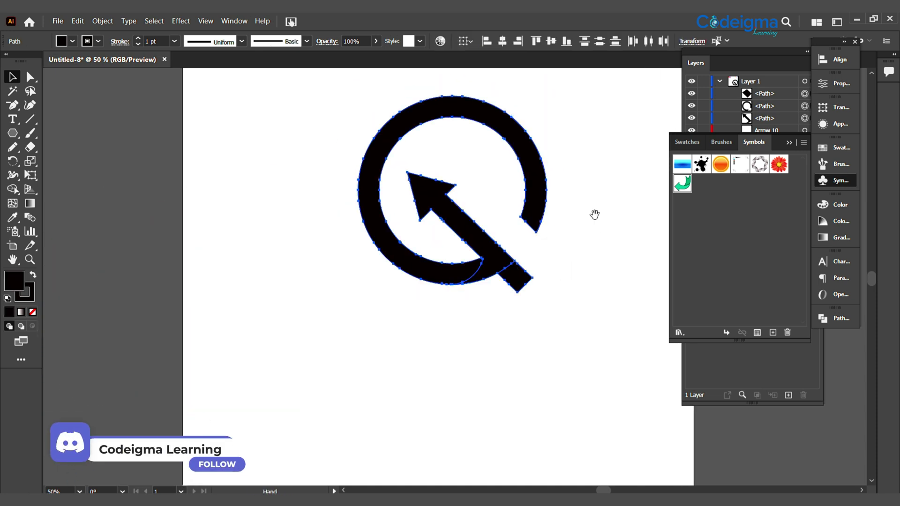
Rotate the whole logo counterclockwise by about 5°
left_click_drag(592, 213, 490, 415)
left_click_drag(331, 225, 498, 409)
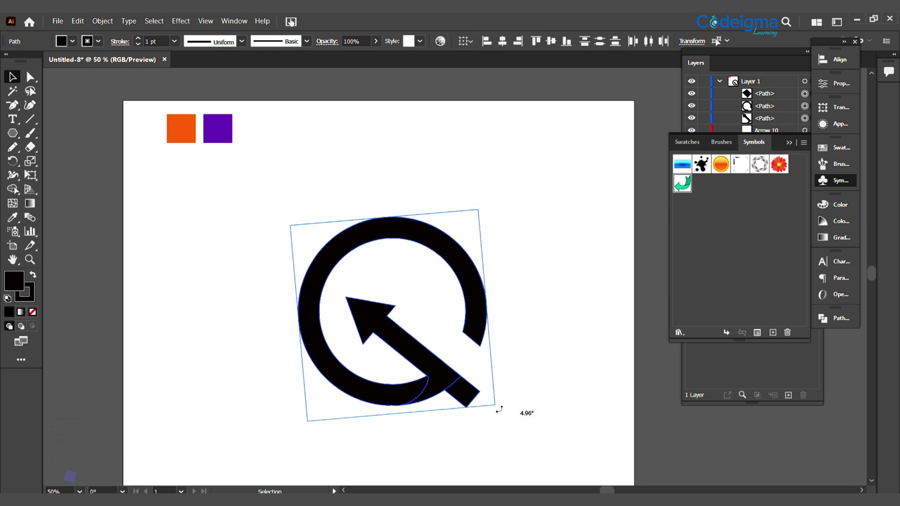
left_click(516, 403)
Recolor the ring with the purple sampled from the reference square
left_click(333, 261)
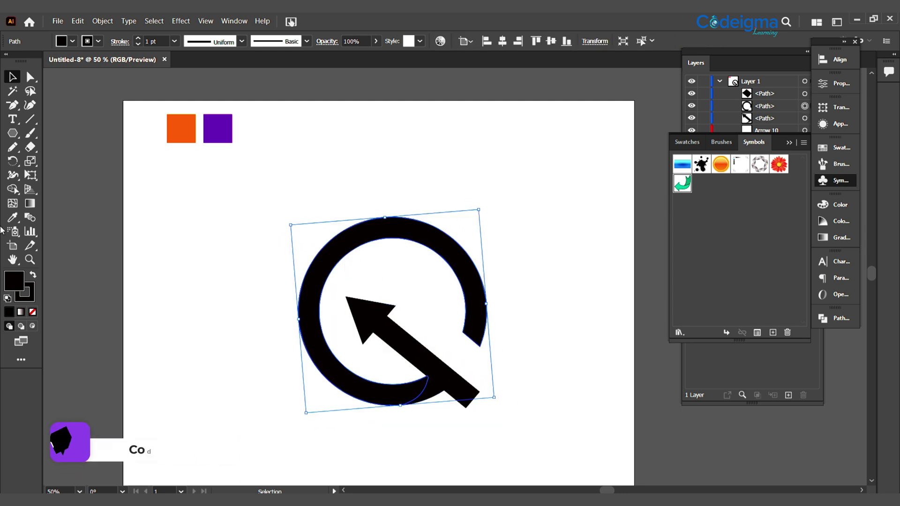
left_click(12, 216)
left_click(218, 128)
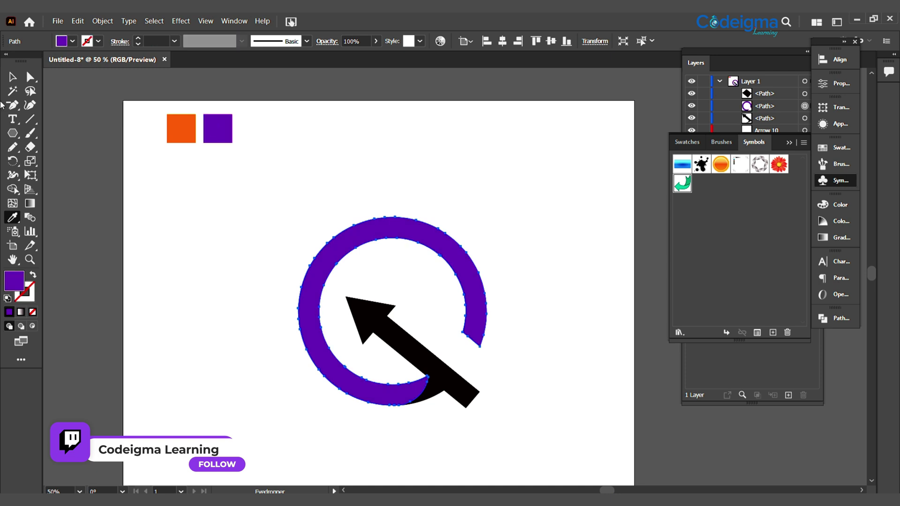
Recolor the arrow with the orange sampled from the reference square
key("v")
left_click(436, 379)
left_click(12, 217)
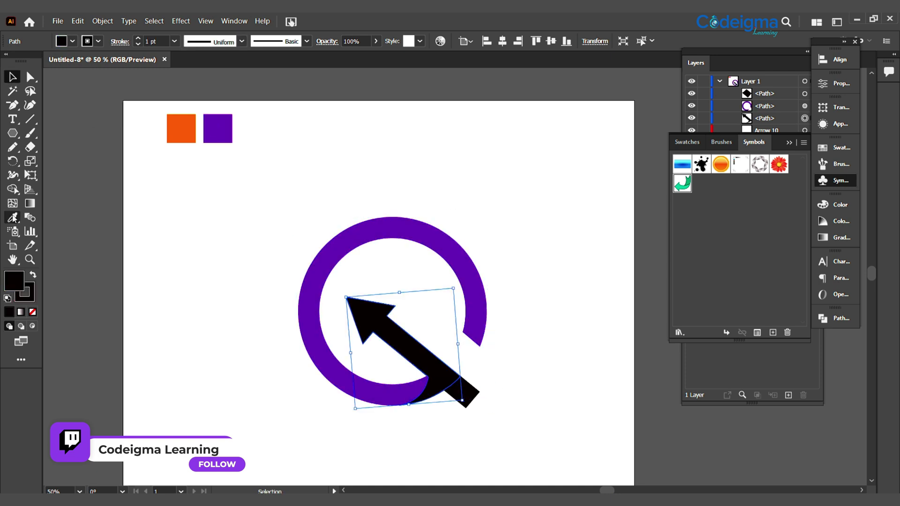
left_click(178, 128)
key("v")
left_click(641, 438)
Shift the small black block slightly away from the arrow's tail and recolor it with the ring's purple
left_click(465, 399)
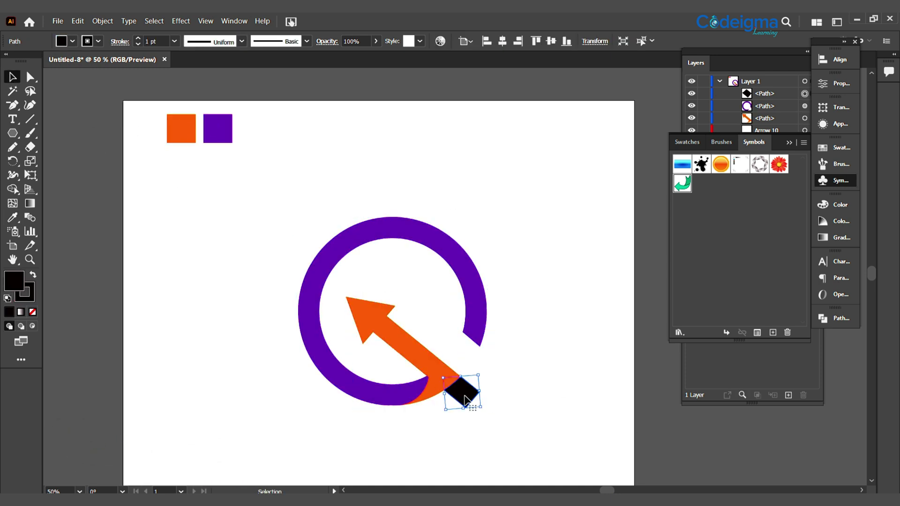
left_click(469, 402, "shift")
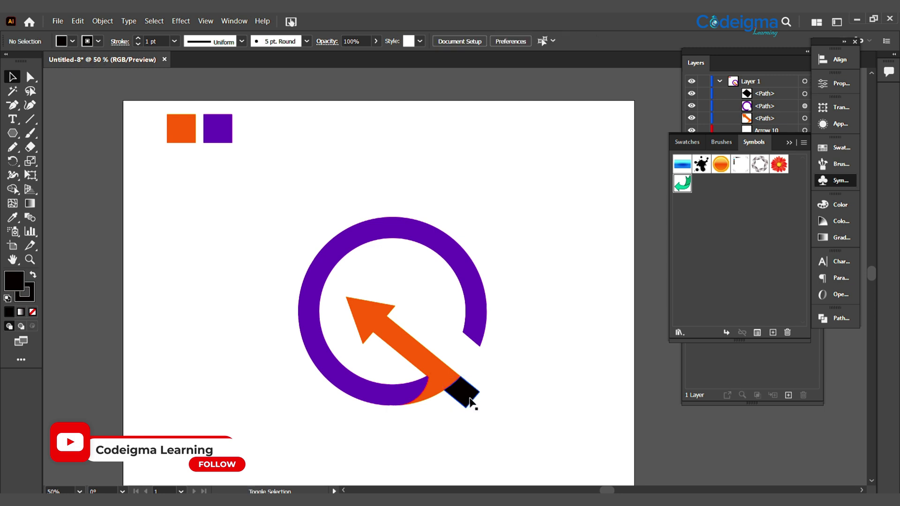
left_click(469, 403)
left_click(471, 404, "shift")
left_click(465, 398)
left_click_drag(468, 398, 468, 397)
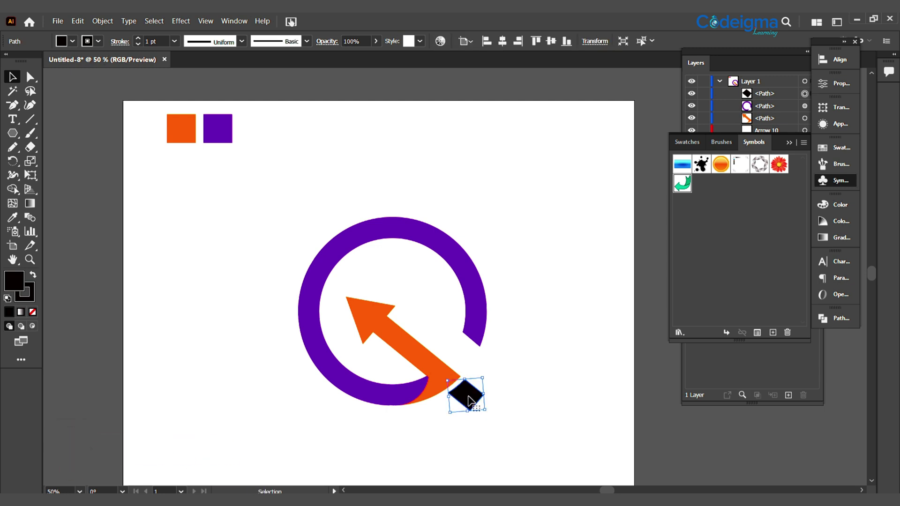
left_click(299, 311)
left_click(539, 243)
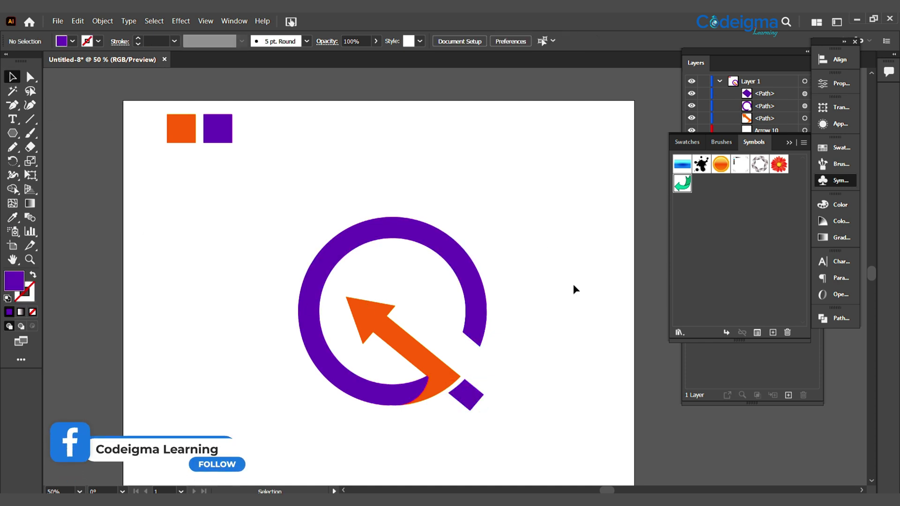
Apply a linear gradient to the arrow and sample the orange reference square for both color stops
left_click(445, 370)
left_click(839, 237)
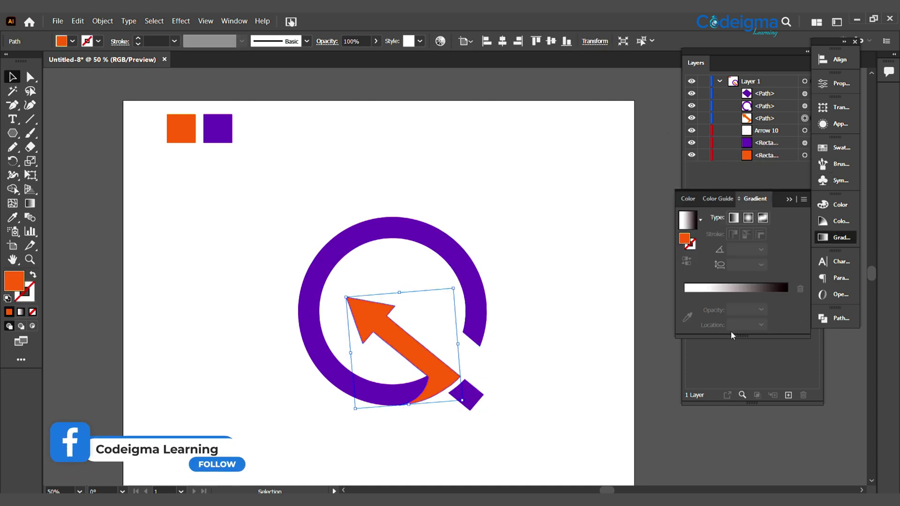
left_click(787, 295)
left_click(687, 317)
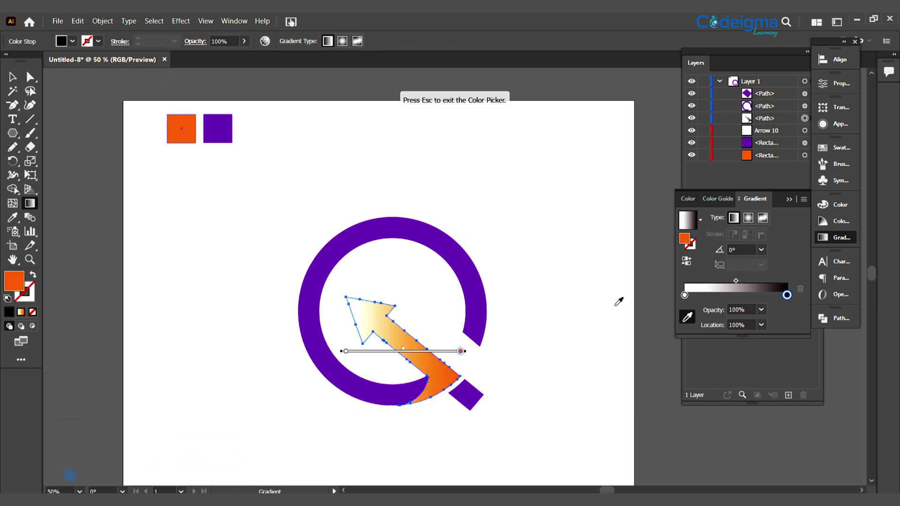
double_click(684, 295)
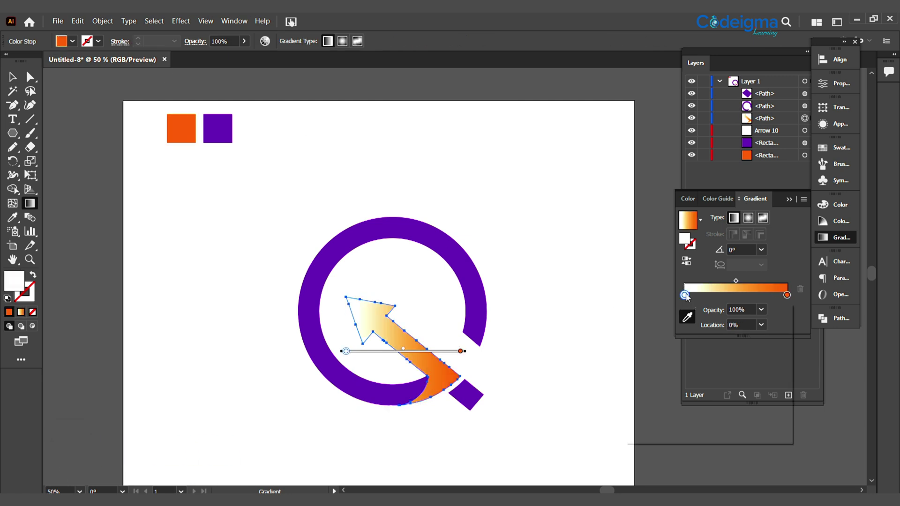
left_click(181, 129)
Try the C=0 M=50 Y=100 K=0 swatch on the gradient's start stop, and restore the sampled orange
double_click(684, 295)
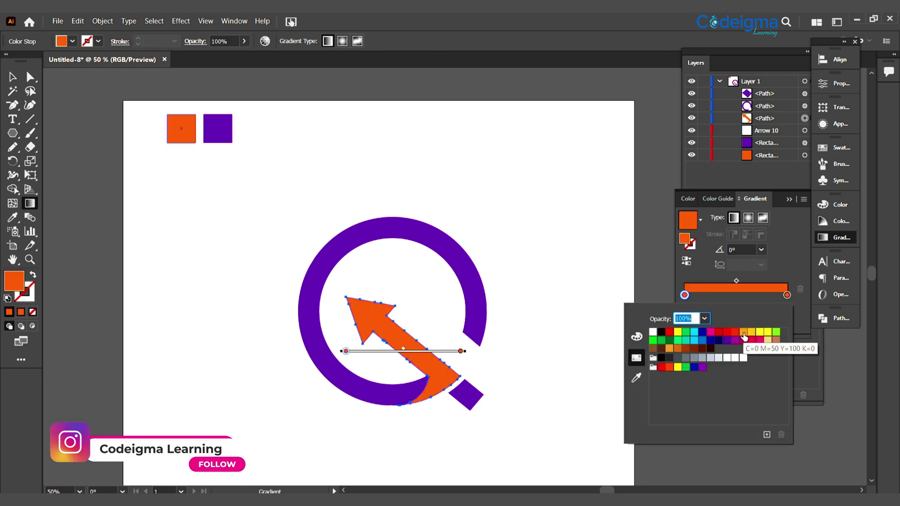
left_click(744, 332)
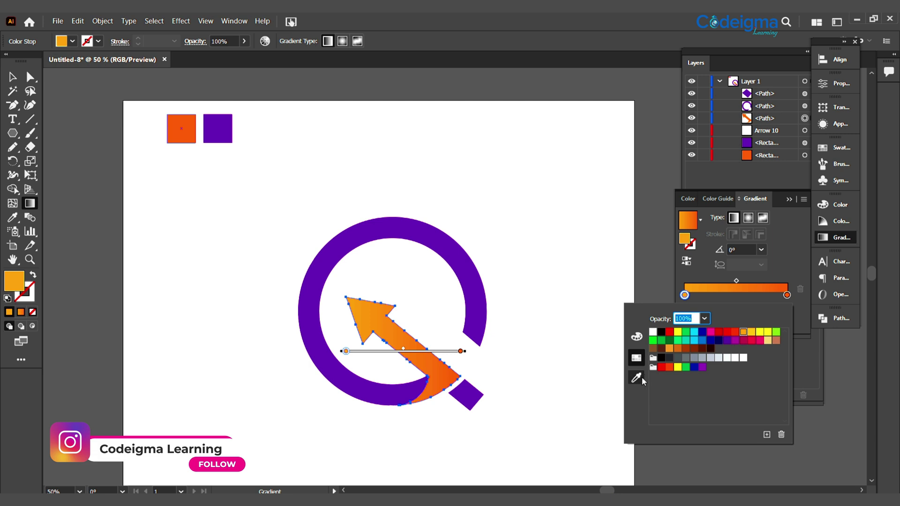
left_click(181, 128)
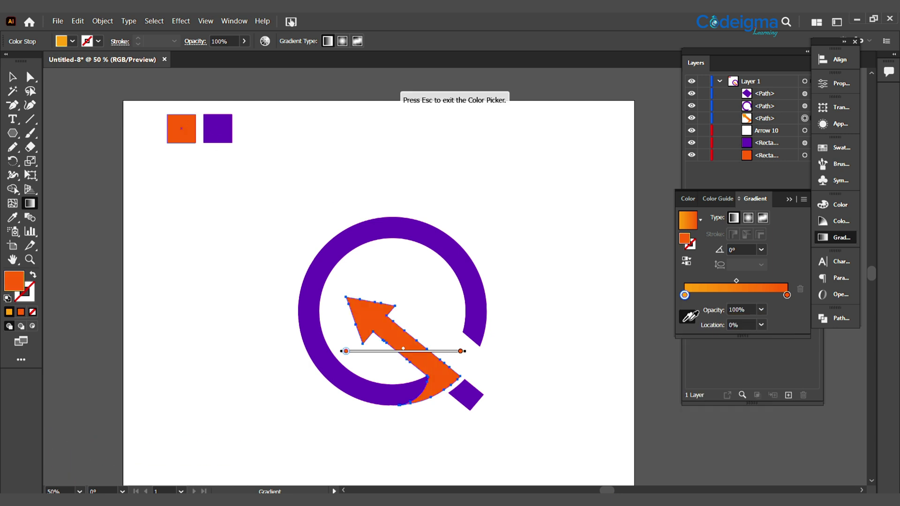
Change the gradient's start stop to red by lowering its green value to 69
double_click(684, 294)
left_click(636, 340)
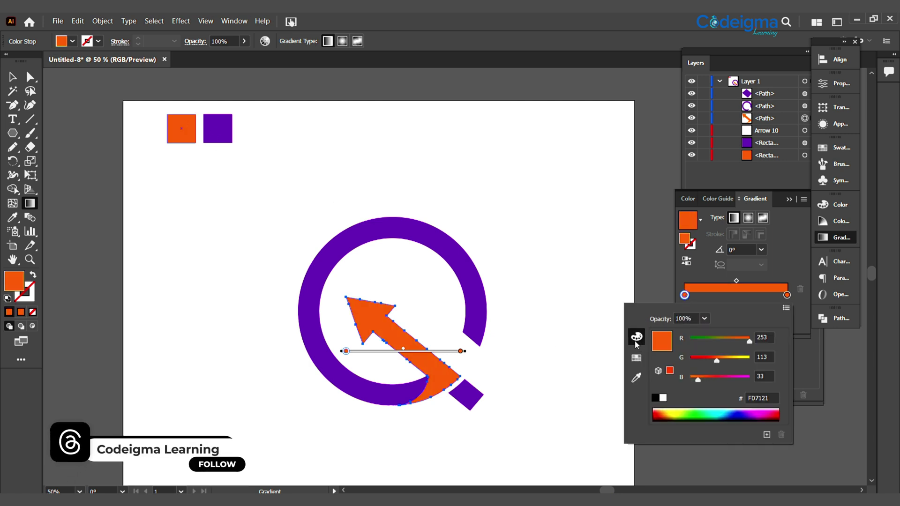
left_click_drag(720, 363, 707, 363)
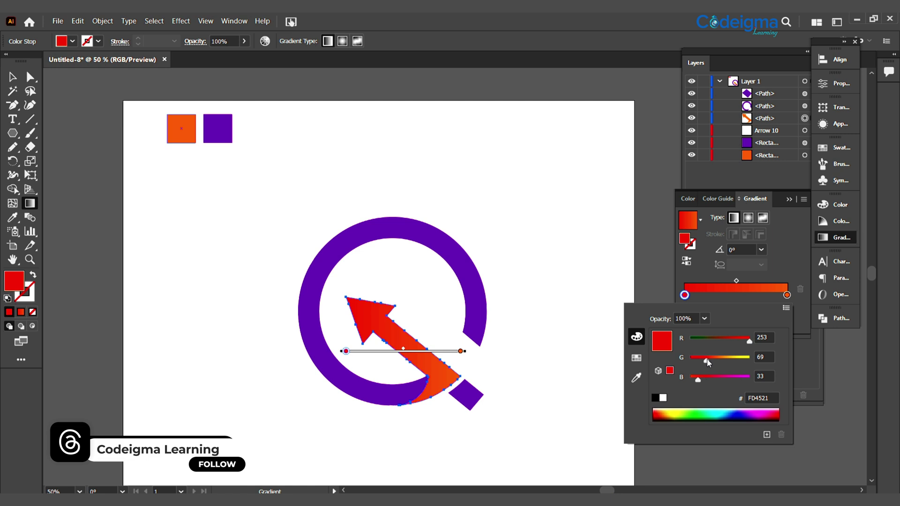
key("Escape")
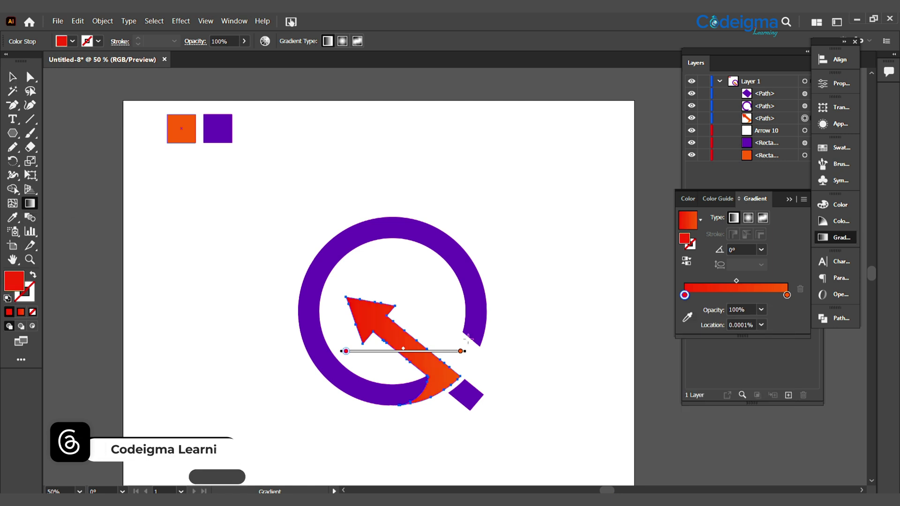
Redirect the arrow's gradient diagonally along its shaft, with orange at the tip and red at the tail, and deselect the arrow
mouse_move(404, 322)
left_mouse_down()
mouse_move(435, 377)
mouse_move(394, 313)
mouse_move(359, 298)
left_mouse_up()
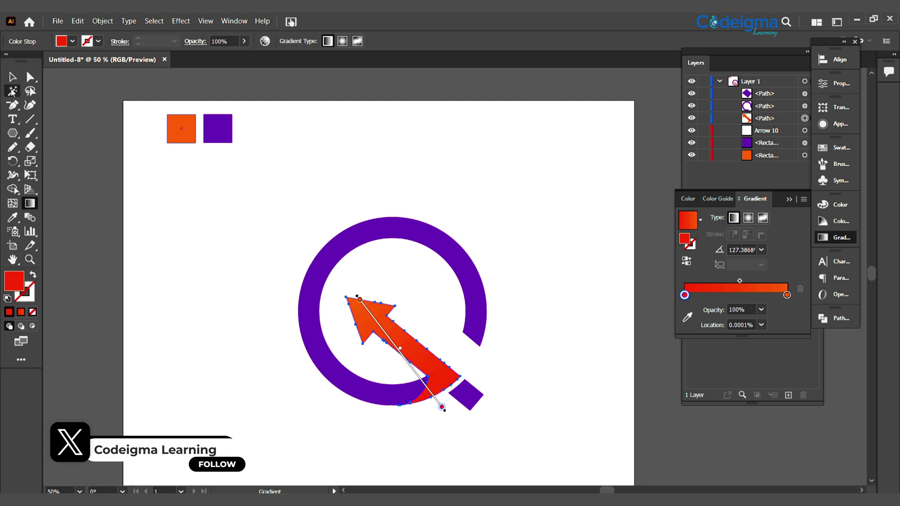
key("v")
left_click(401, 444)
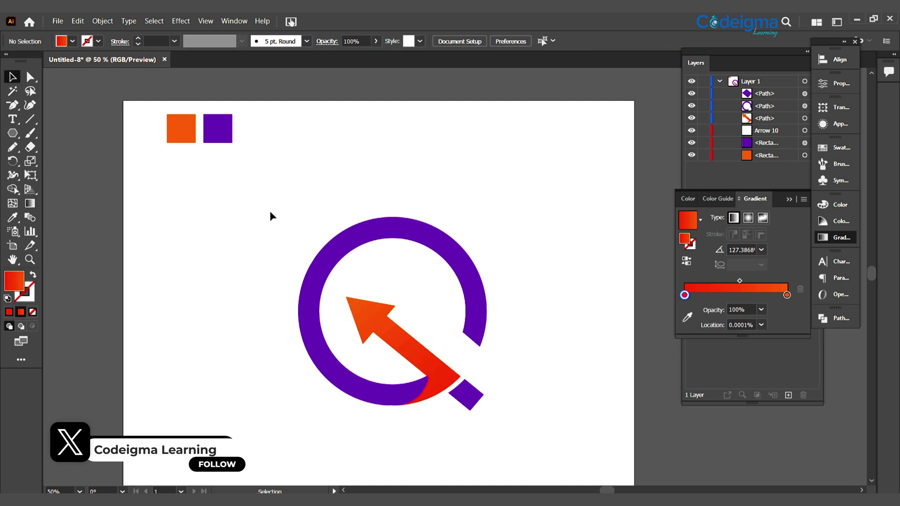
Scale the whole logo down to a little over half its size and move it near the artboard's upper edge
left_click(491, 420)
left_click_drag(478, 207, 436, 287)
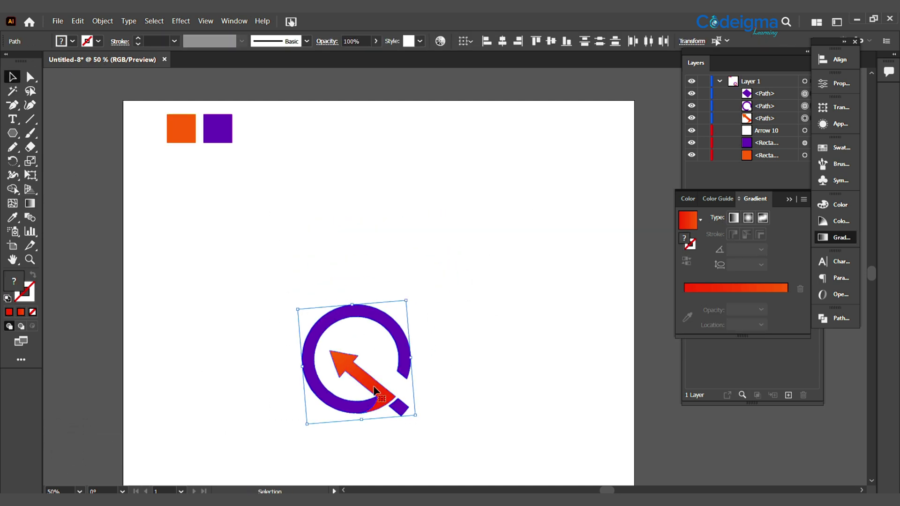
left_click_drag(365, 356, 370, 201)
Group the logo's ring, arrow and small tail block
left_click(426, 295)
left_click(370, 253)
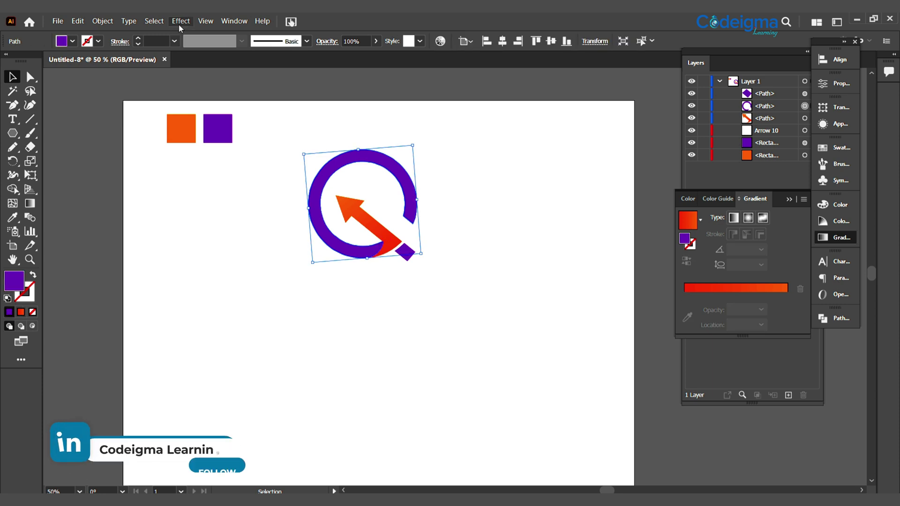
left_click_drag(297, 175, 492, 314)
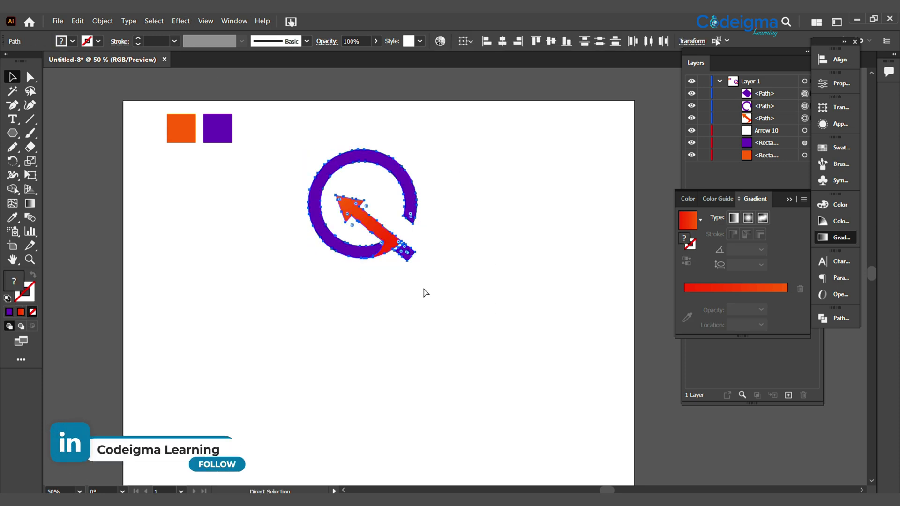
key("ctrl+g")
Group the orange and purple reference squares, and hide that group and the Arrow 10 object
left_click_drag(171, 105, 257, 161)
key("ctrl+g")
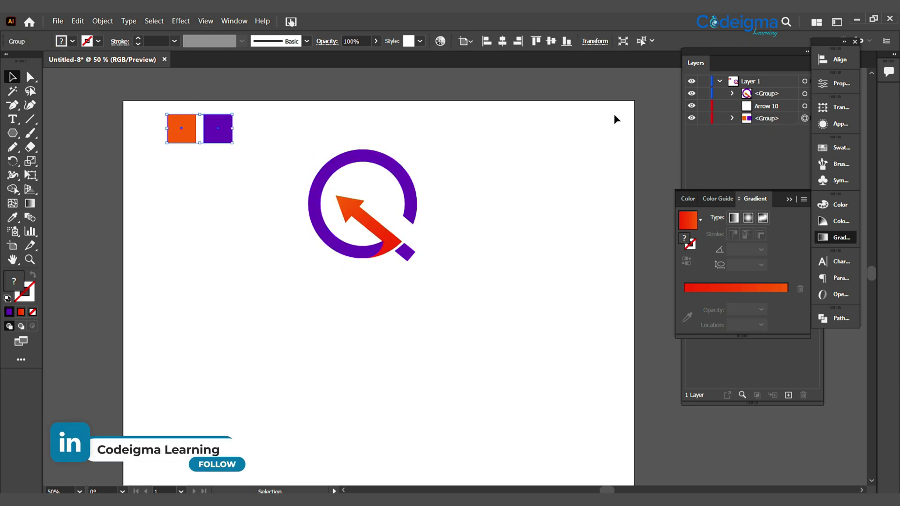
left_click(691, 118)
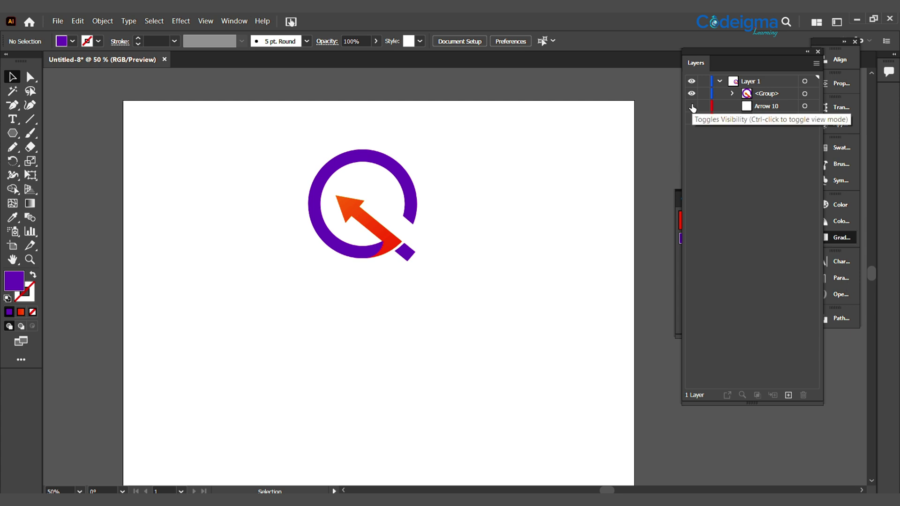
left_click(691, 106)
Apply a Drop Shadow effect to the logo group and enlarge it to roughly twice its size on the artboard
key("ctrl+a")
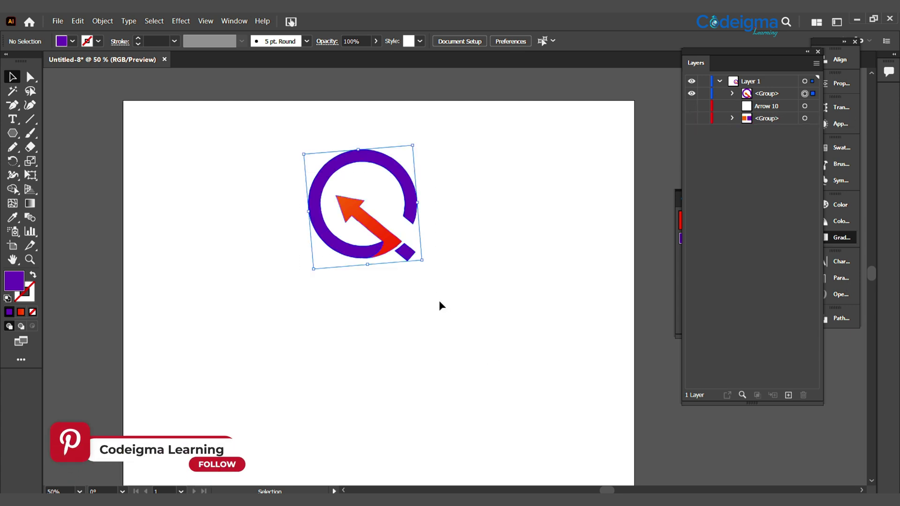
left_click(181, 22)
mouse_move(194, 171)
left_click(351, 171)
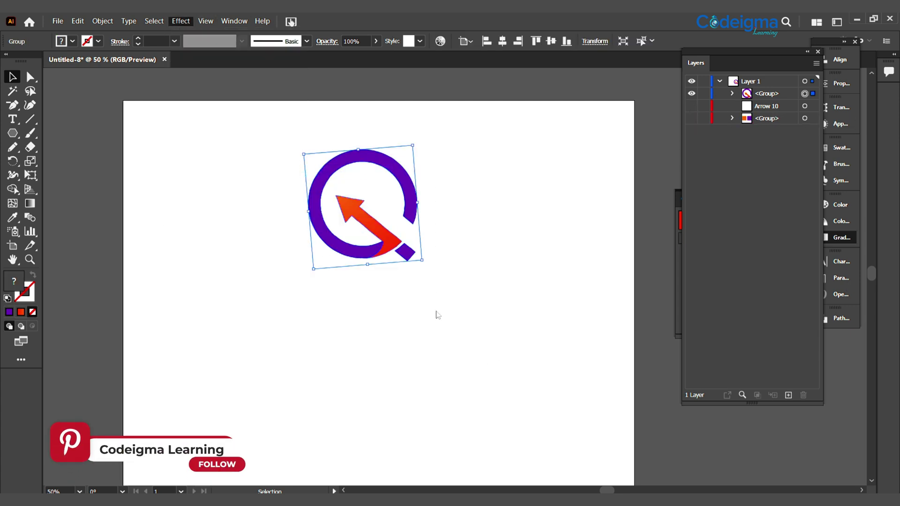
key("Return")
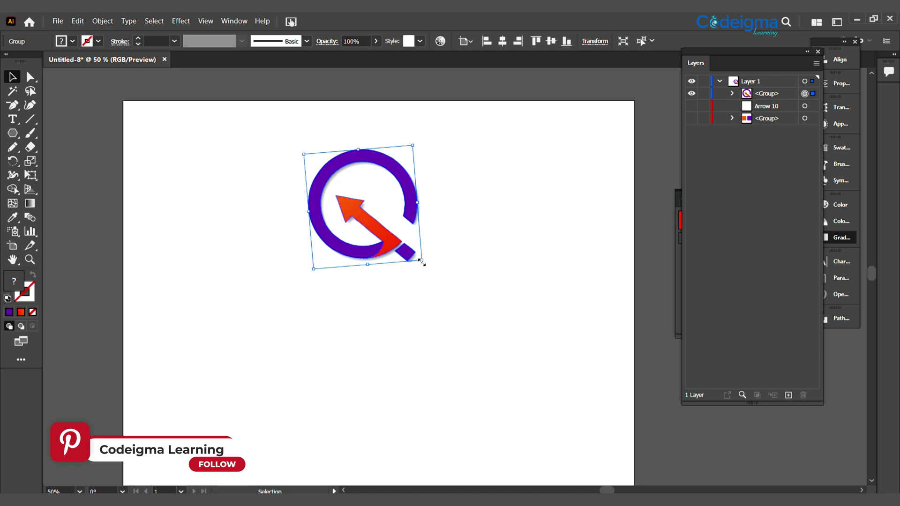
left_click_drag(421, 261, 549, 351)
left_click(565, 335)
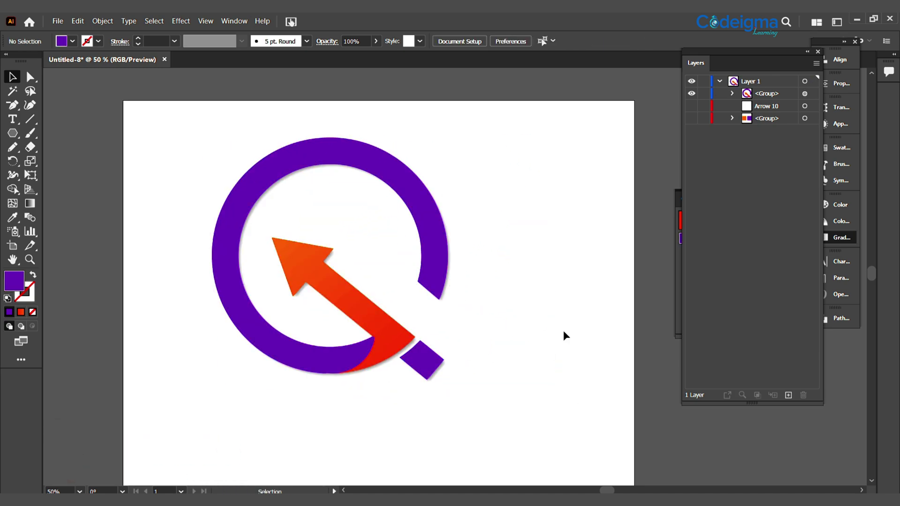